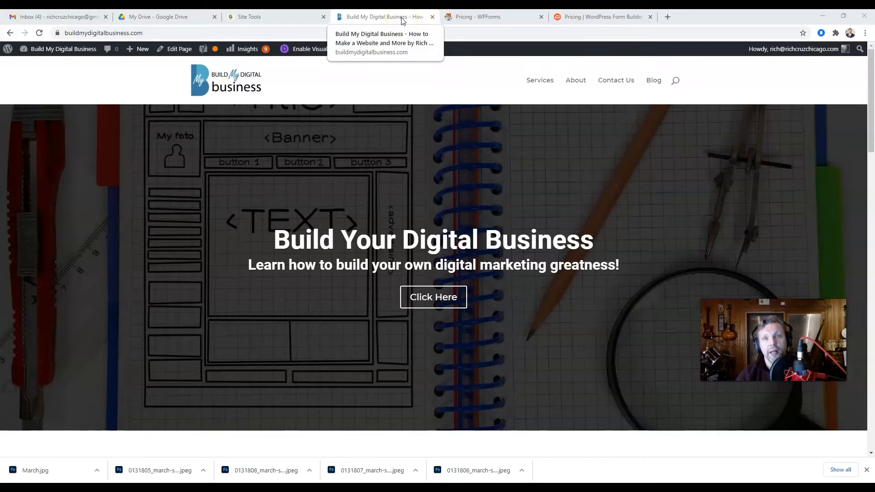
Compare WPForms pricing with Gravity Forms plans (Basic $59, Pro $159, Elite $259), then return to the site.
click(469, 18)
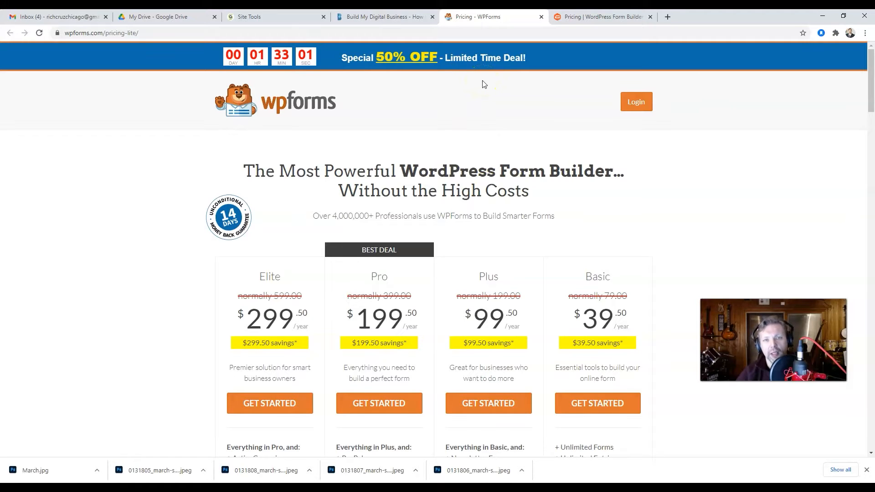
click(577, 20)
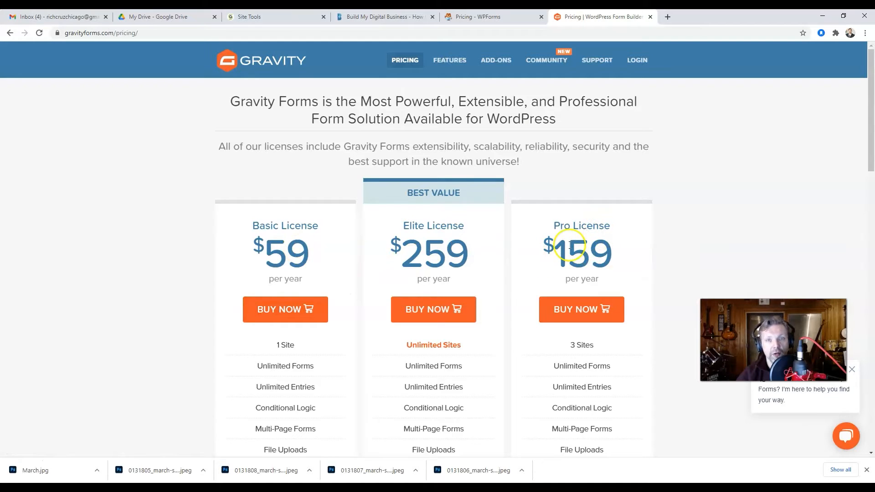
click(390, 22)
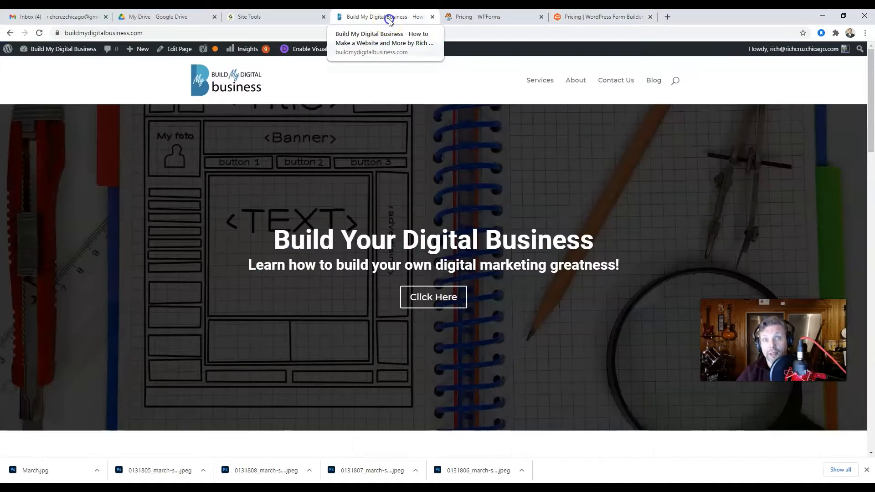
Go to the admin dashboard, review installed plugins and Contact Form 7 integration, then list the contact forms.
mouse_move(45, 58)
click(35, 79)
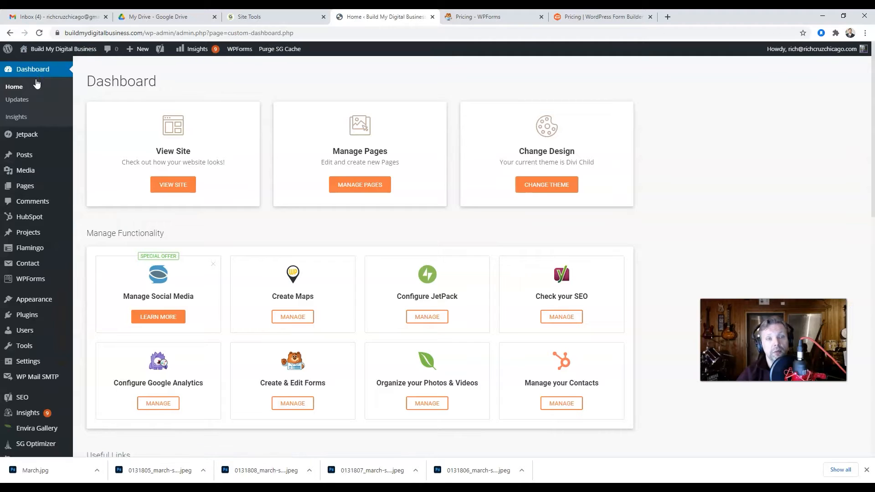
click(33, 318)
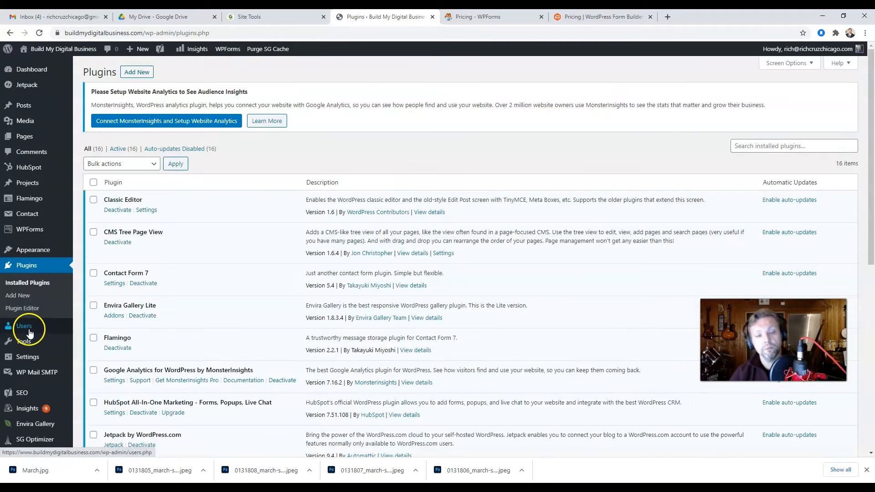
mouse_move(45, 338)
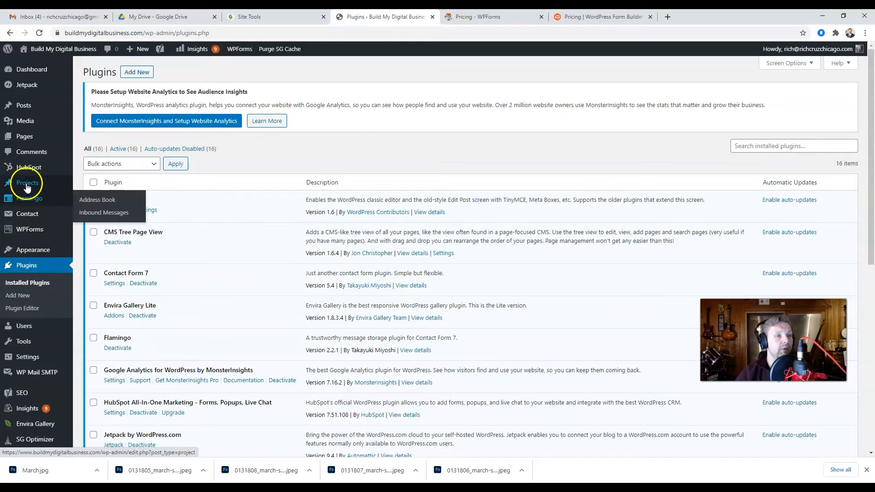
mouse_move(17, 216)
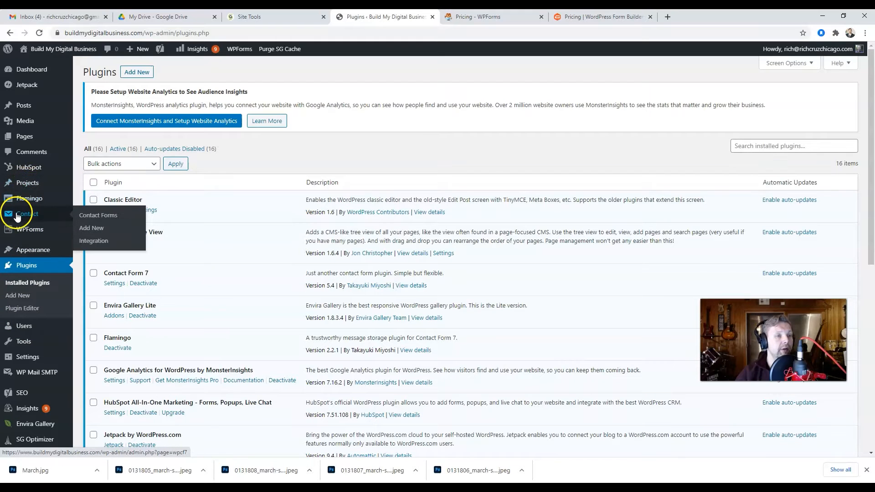
click(97, 241)
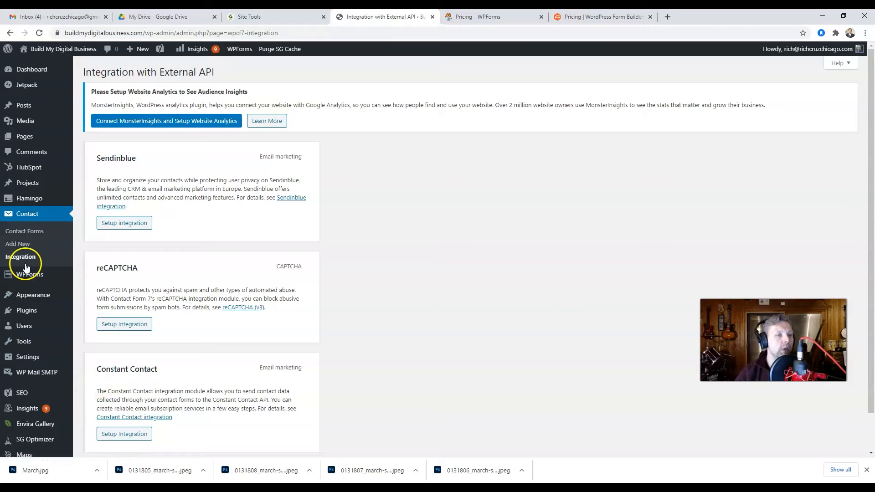
click(31, 231)
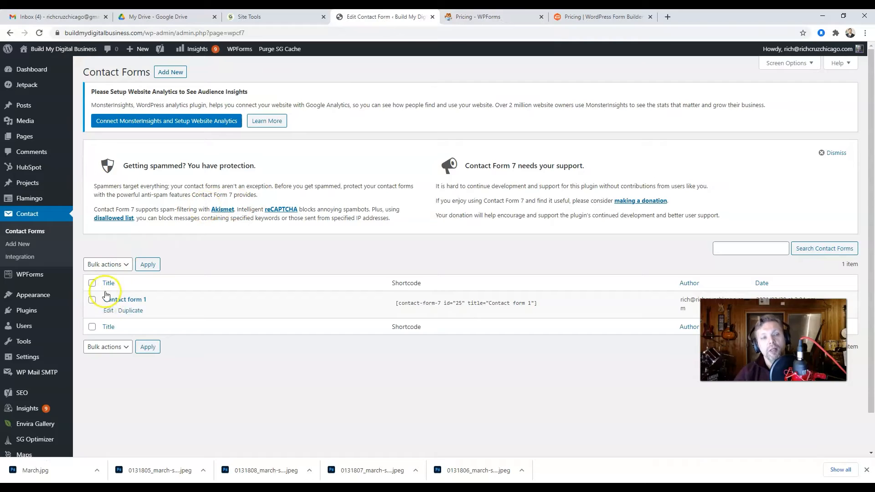
Open Contact form 1 in the editor and select part of its your-name field tag.
click(108, 312)
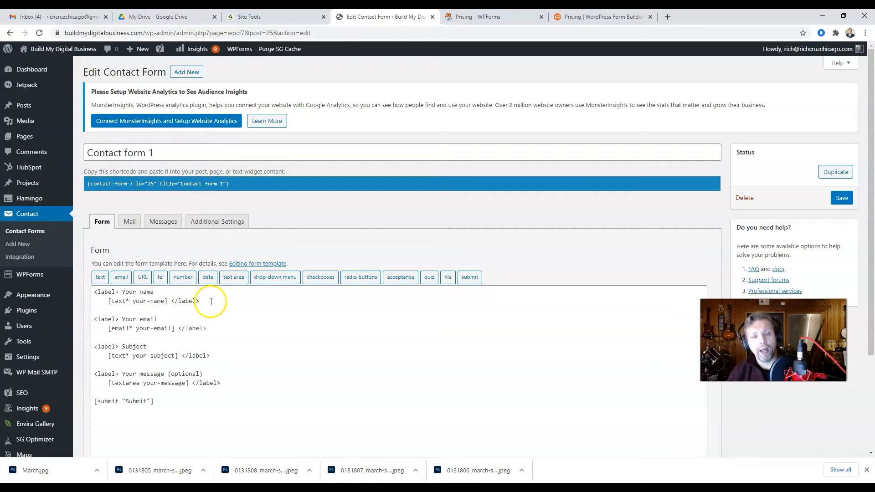
drag(211, 302, 142, 299)
Rename the your-name field to first-name and add a duplicate Last Name field named last-name.
click(159, 292)
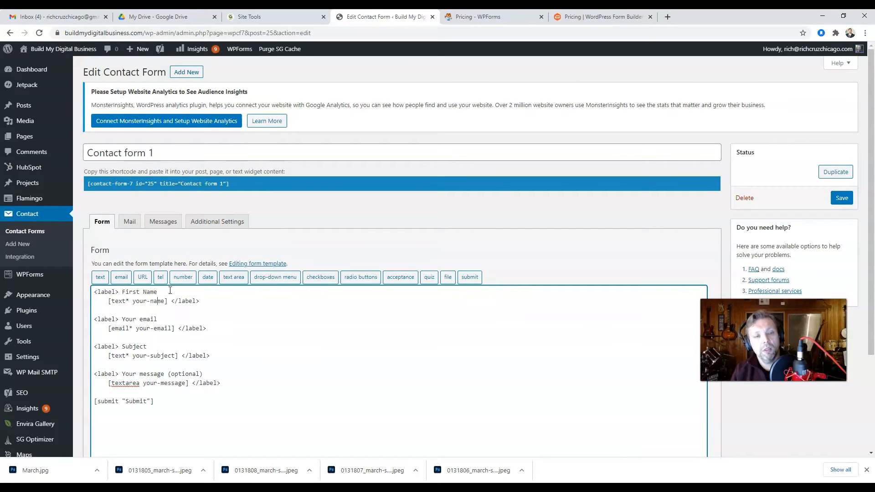
key(BackSpace)
key(BackSpace)
key(BackSpace)
key(BackSpace)
text(first)
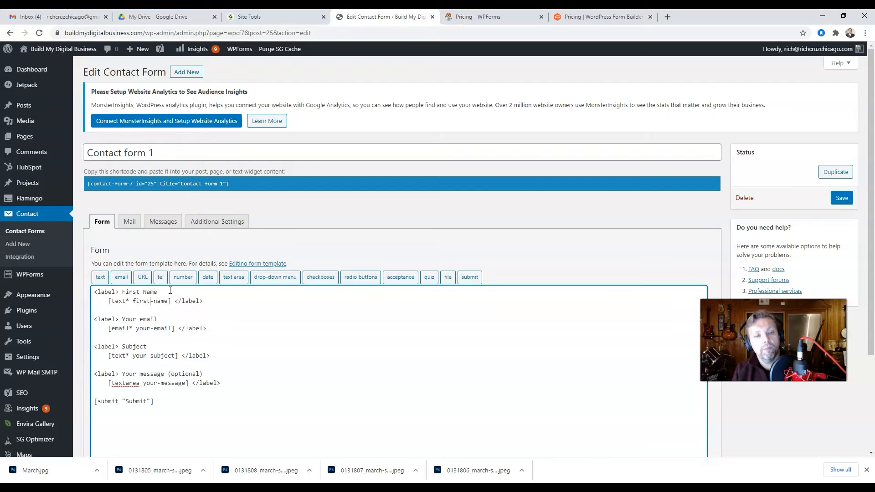
drag(203, 301, 86, 281)
key(ctrl+c)
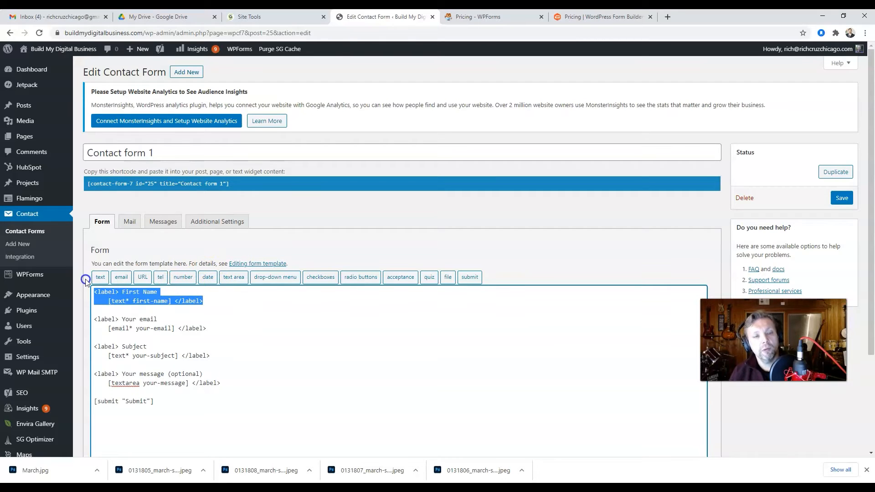
click(212, 302)
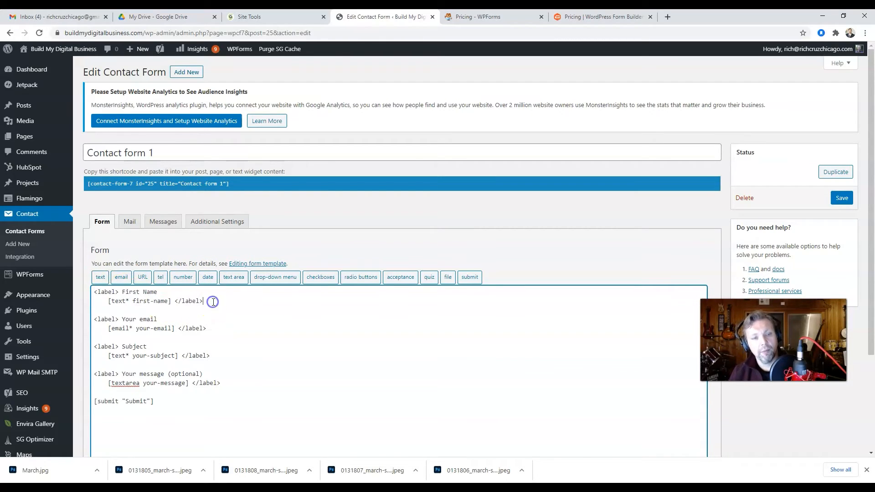
key(Return)
key(Return)
key(ctrl+v)
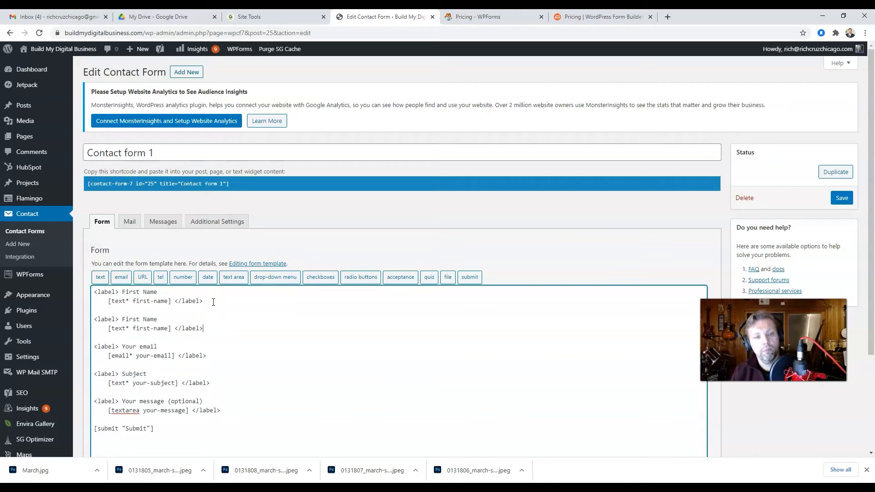
click(139, 319)
key(BackSpace)
key(BackSpace)
key(BackSpace)
key(BackSpace)
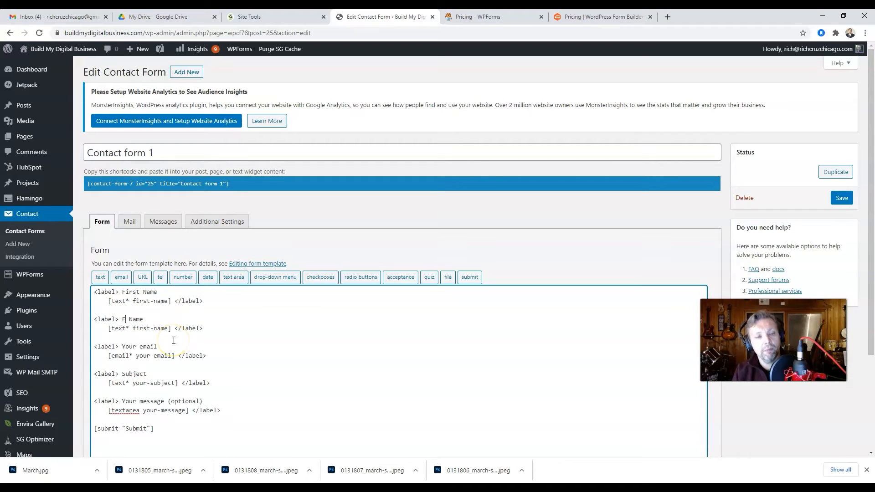
click(151, 328)
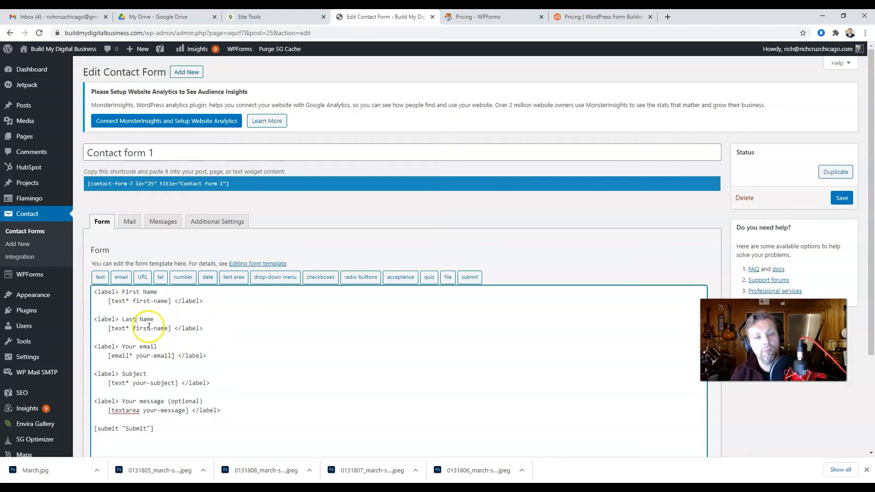
key(BackSpace)
key(BackSpace)
key(BackSpace)
key(BackSpace)
key(BackSpace)
text(last)
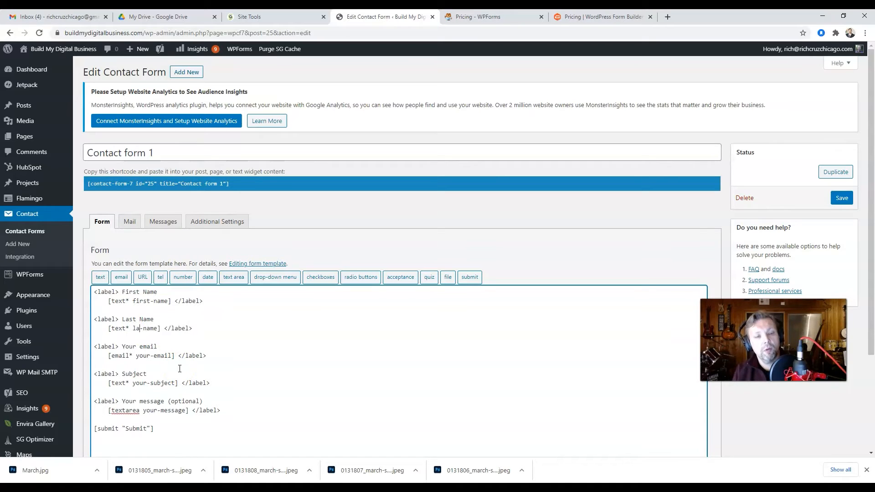
scroll(273, 338, down, 1)
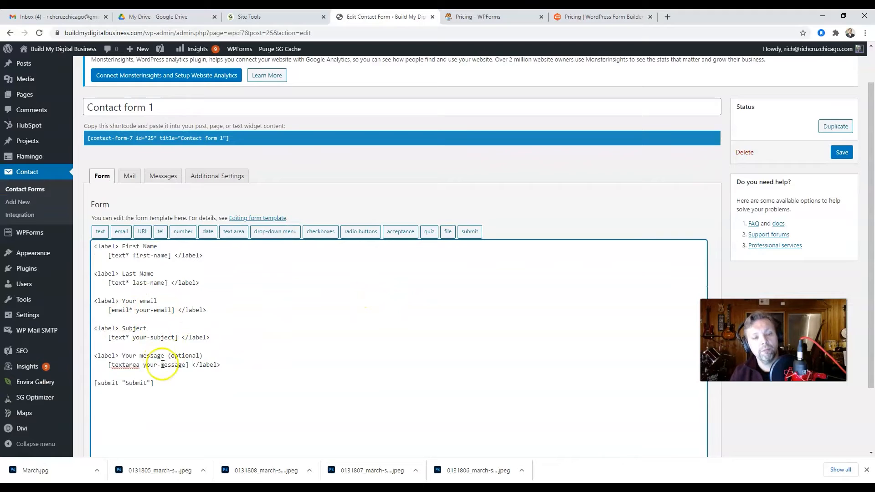
click(27, 469)
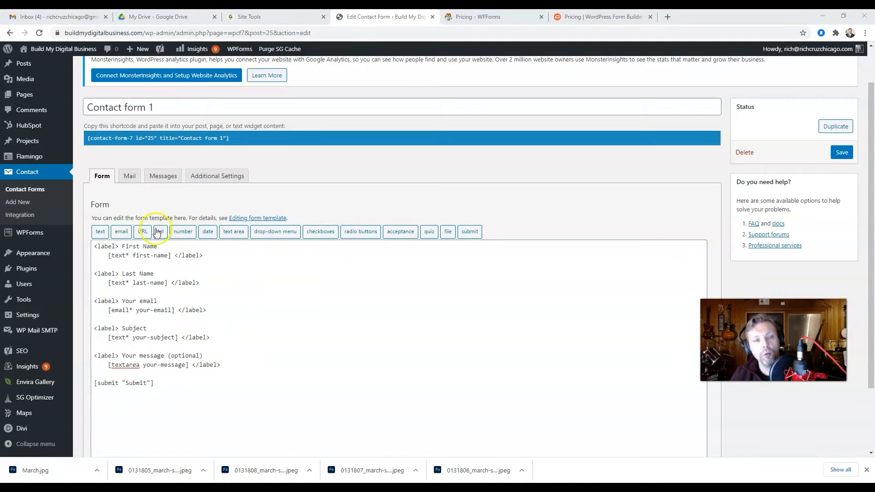
Turn the Subject field into an optional tel field named your-phone.
click(125, 337)
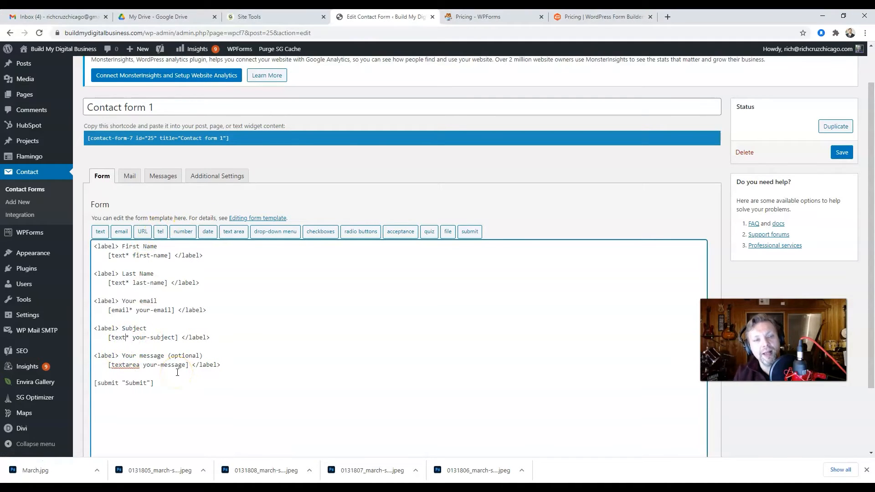
key(BackSpace)
key(BackSpace)
key(BackSpace)
key(BackSpace)
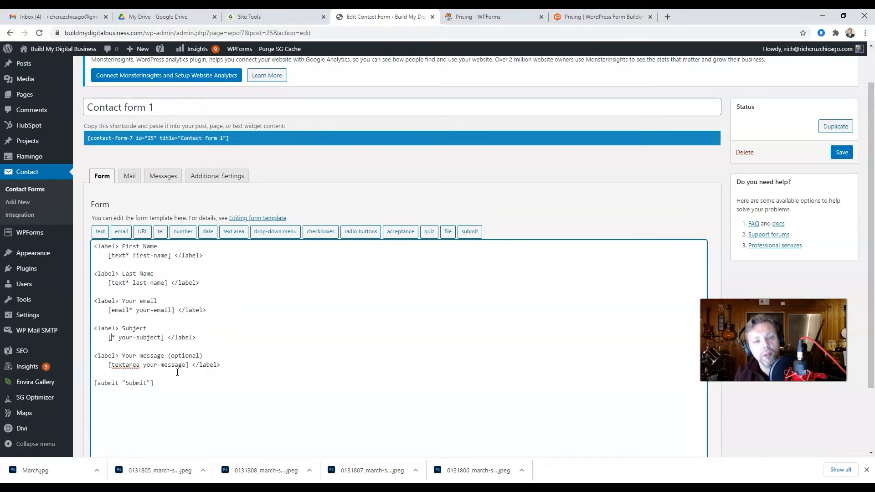
text(tel)
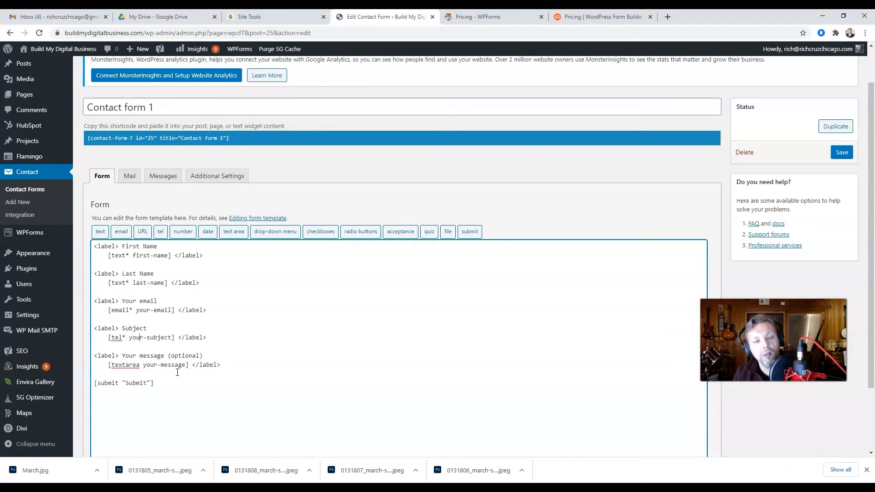
key(BackSpace)
key(BackSpace)
key(BackSpace)
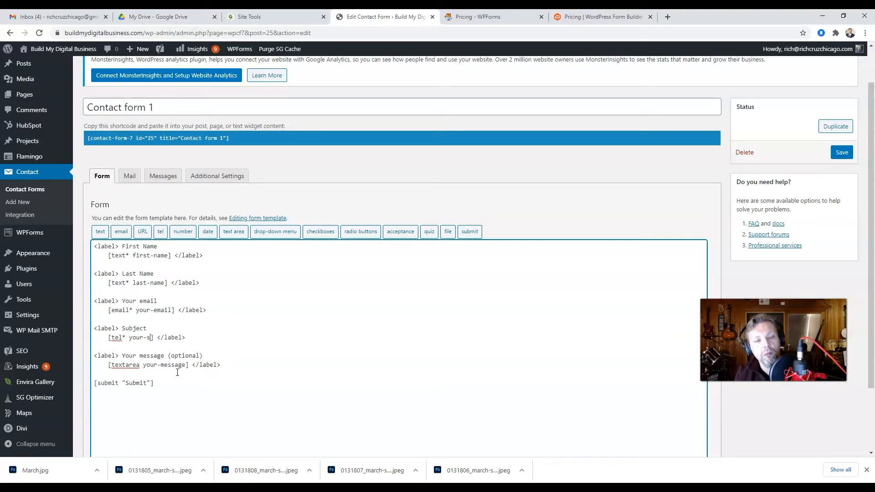
text(phopne)
key(BackSpace)
key(BackSpace)
key(BackSpace)
text(ne)
key(BackSpace)
key(BackSpace)
key(BackSpace)
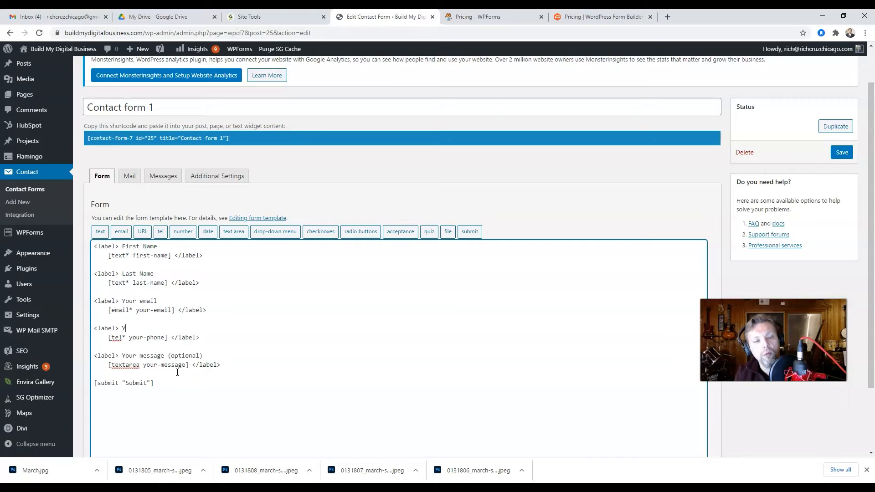
key(Down)
key(Left)
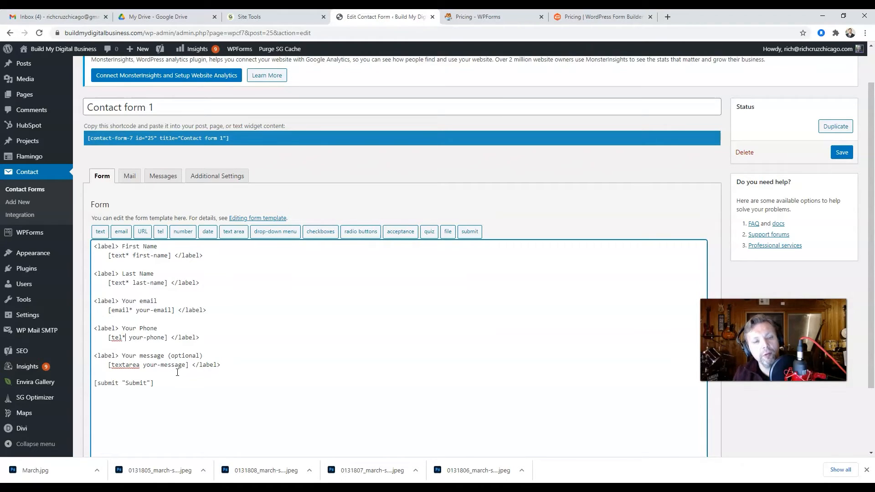
key(BackSpace)
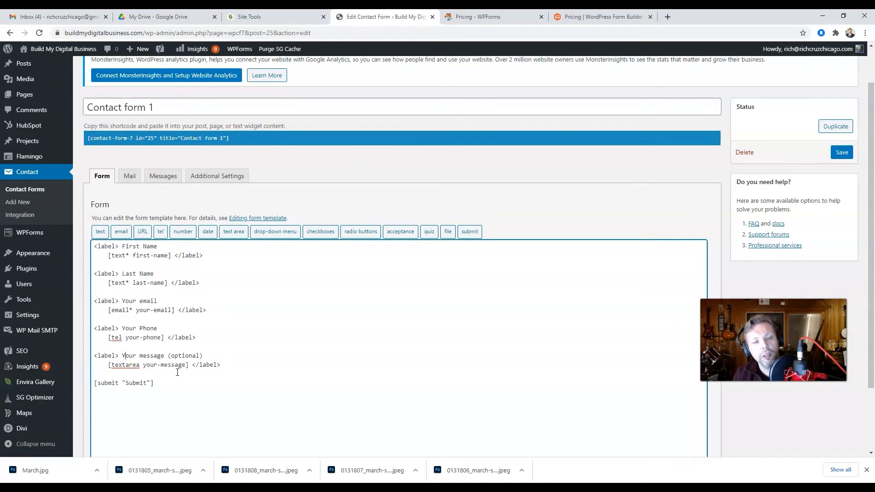
scroll(246, 337, down, 2)
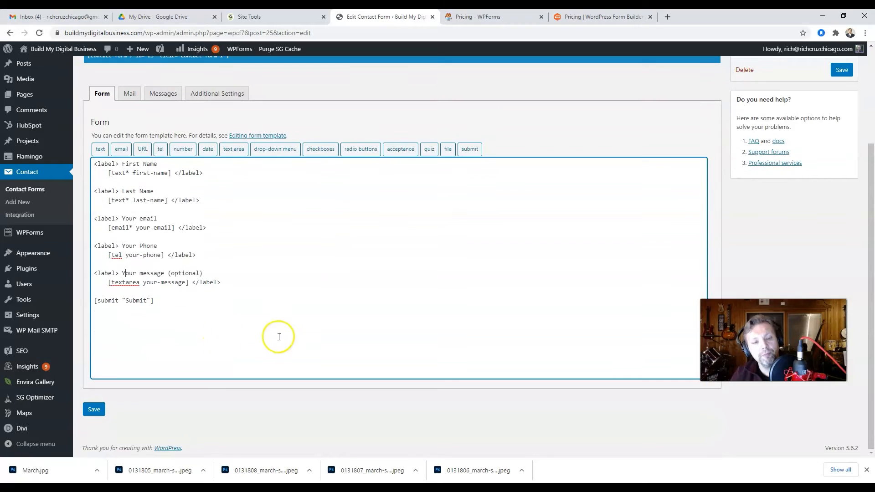
scroll(229, 309, up, 3)
scroll(240, 323, down, 3)
Save the template and set the Mail sender to Build My Digital Business with an info address.
click(92, 408)
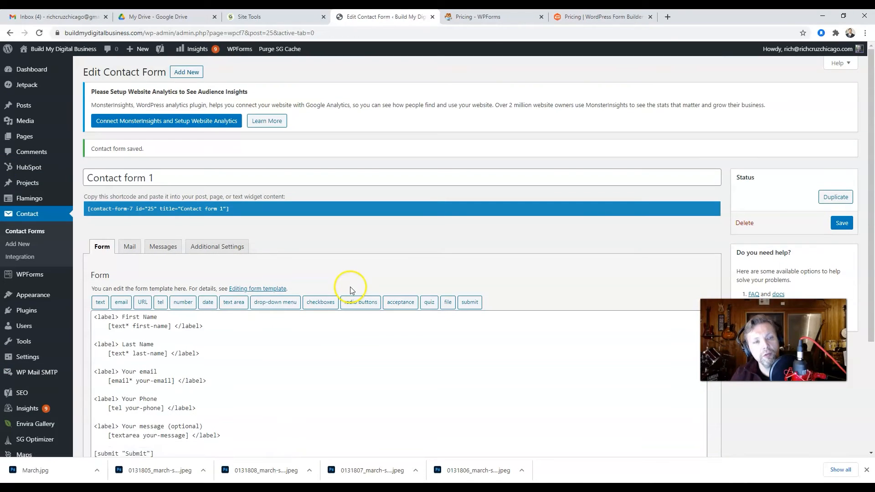
click(131, 248)
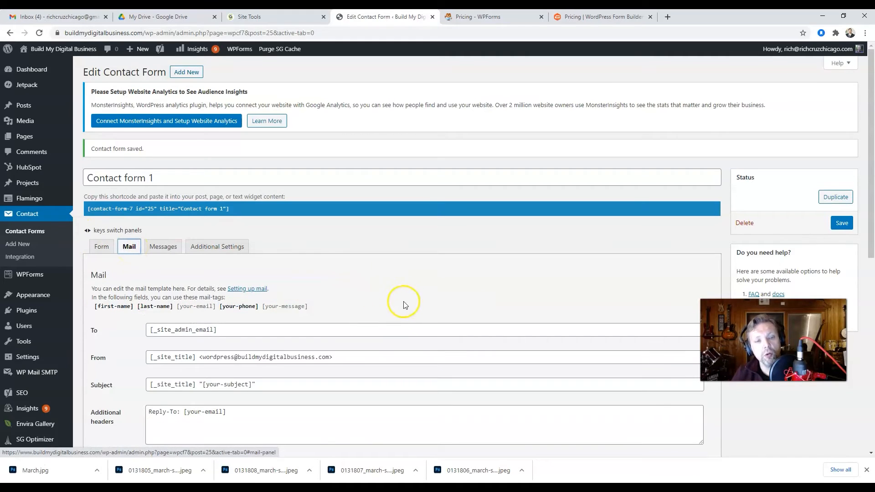
scroll(399, 301, down, 2)
drag(353, 266, 163, 264)
click(230, 250)
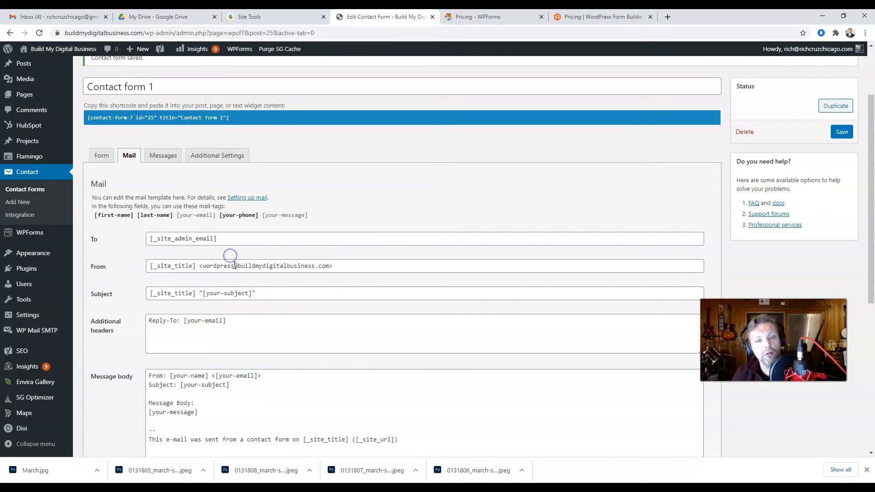
drag(234, 265, 212, 268)
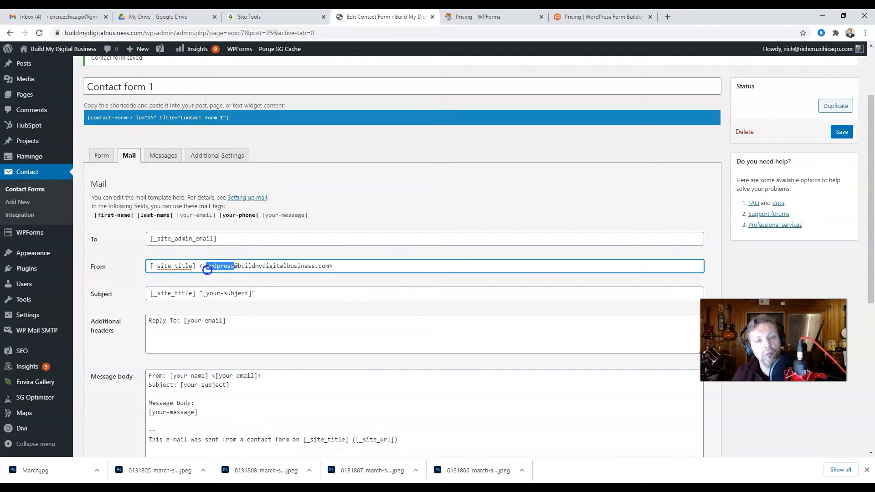
text(info)
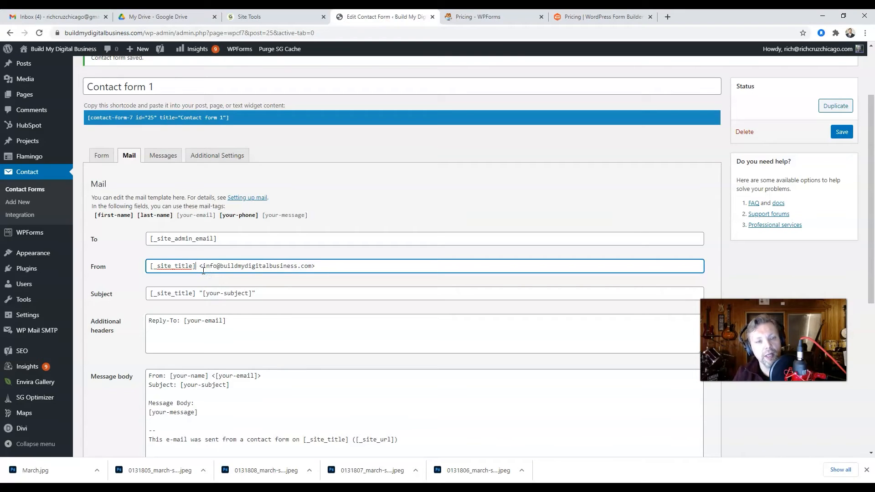
key(BackSpace)
key(BackSpace)
key(BackSpace)
key(BackSpace)
key(BackSpace)
key(BackSpace)
key(BackSpace)
key(BackSpace)
key(BackSpace)
key(BackSpace)
key(BackSpace)
key(BackSpace)
key(BackSpace)
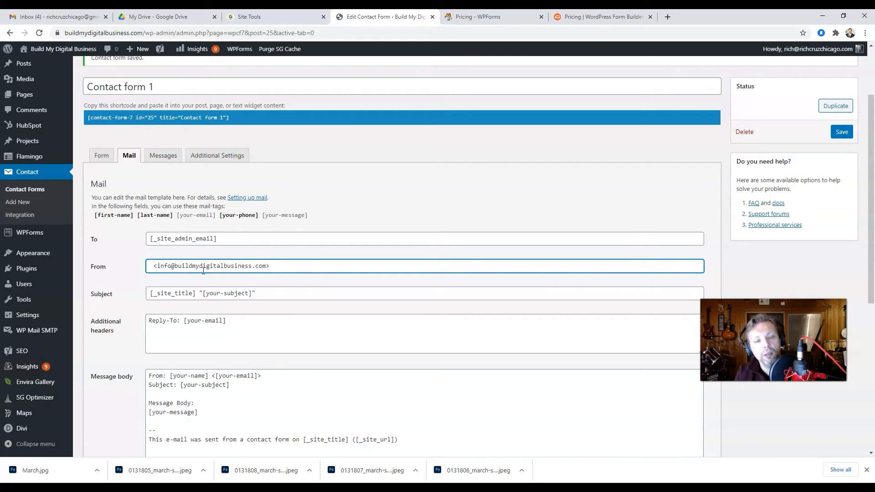
text(Buil)
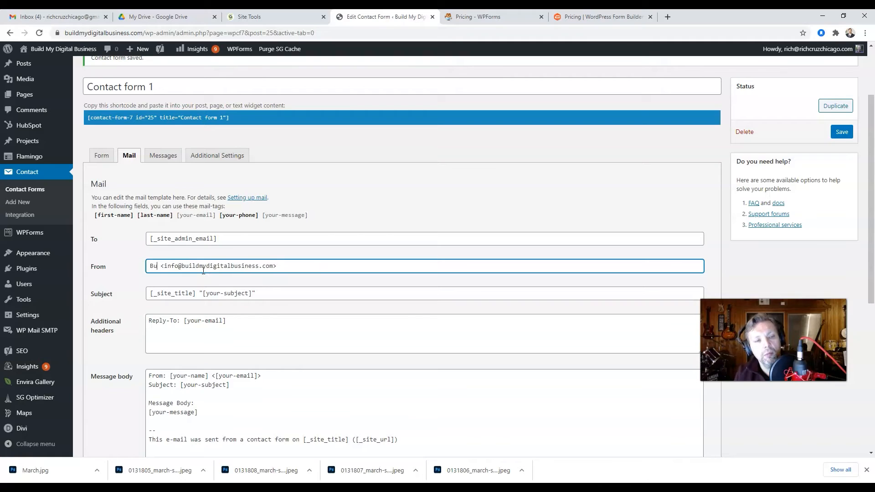
text(d My Dig)
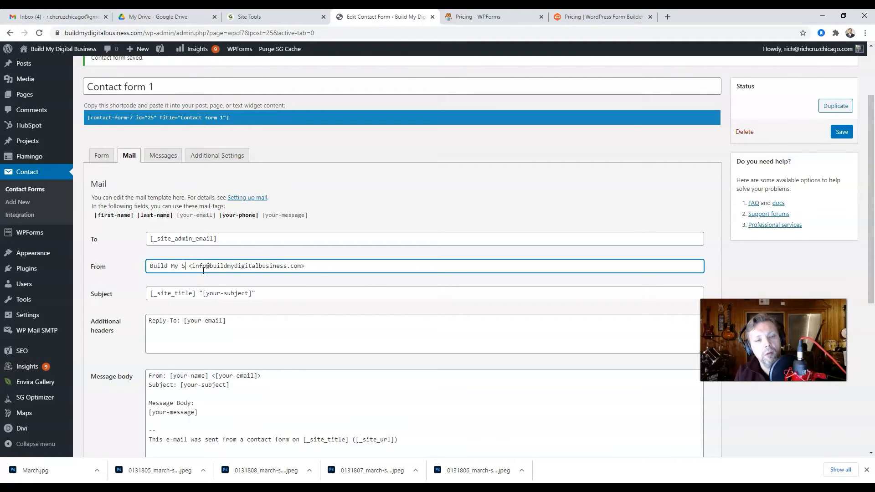
text(ital Busine)
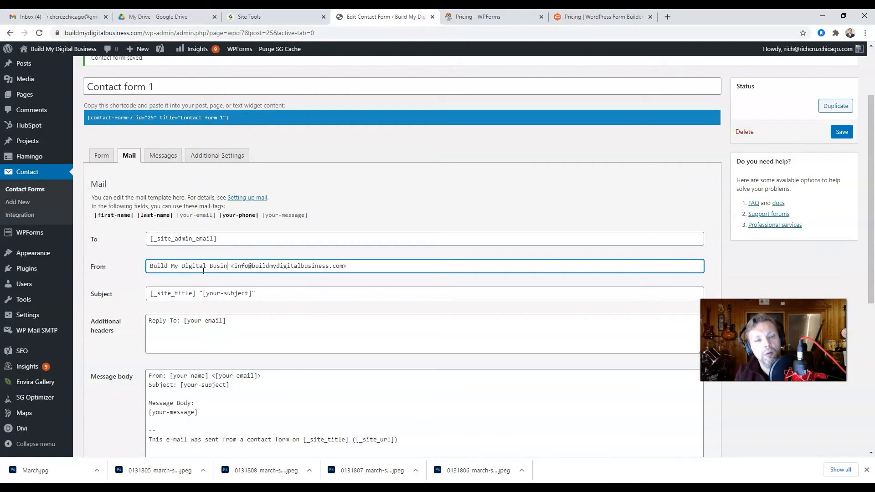
text(ss)
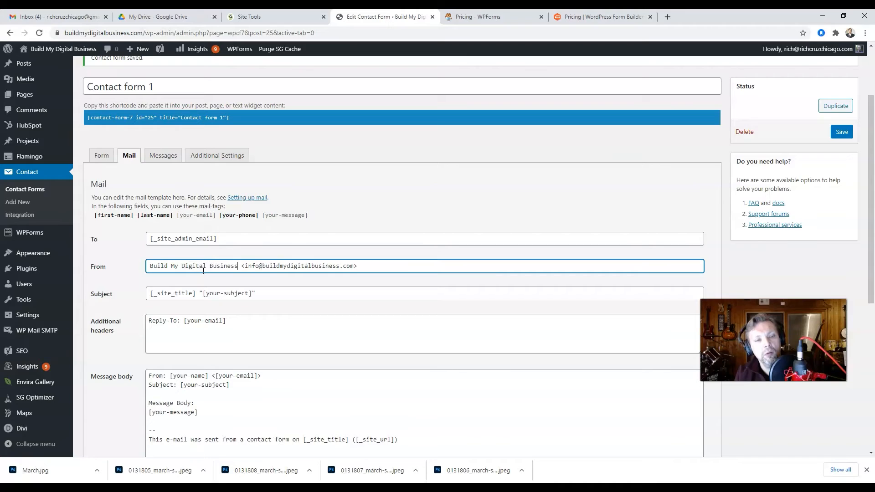
Set the recipient to the Gmail address and the subject to 'Form response from website.'.
triple_click(256, 237)
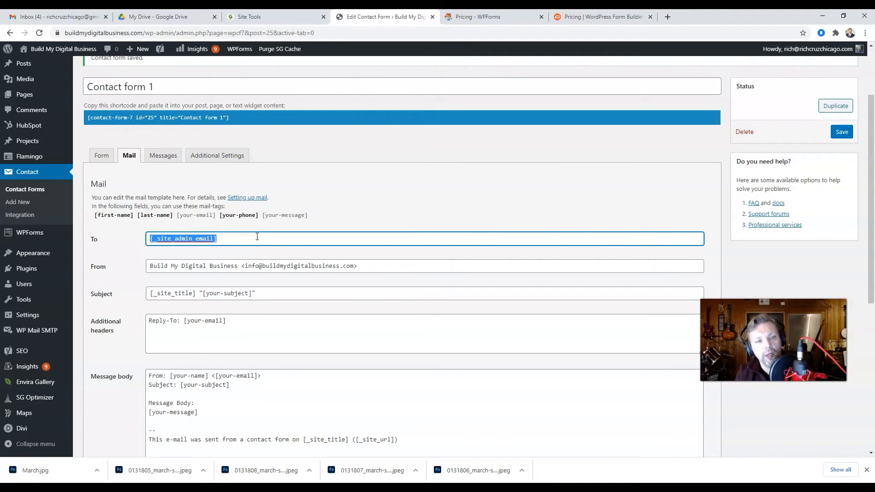
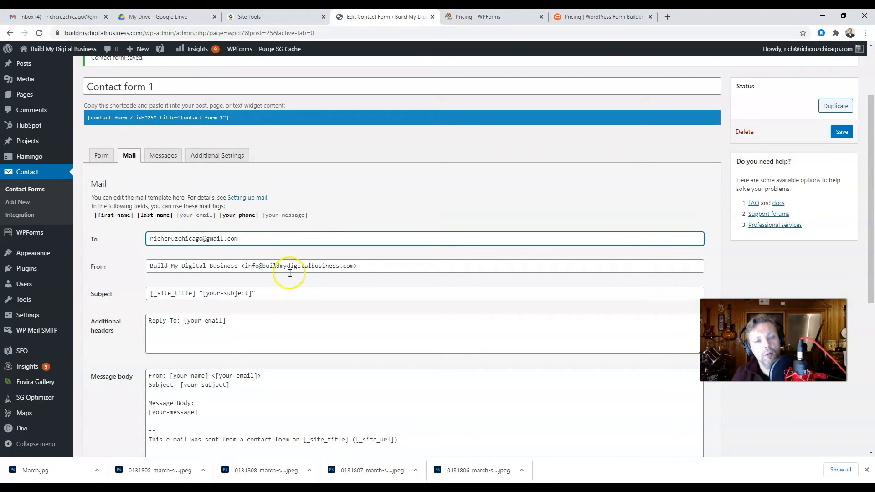
click(278, 297)
triple_click(279, 296)
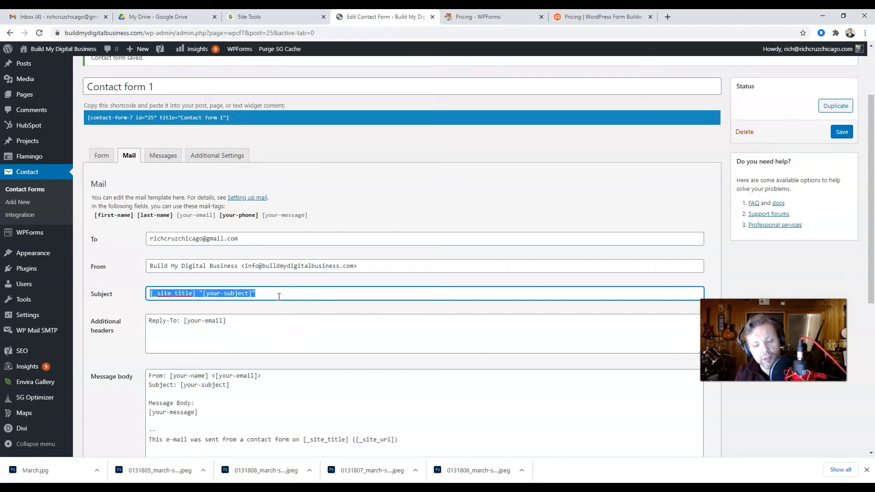
text(Fr)
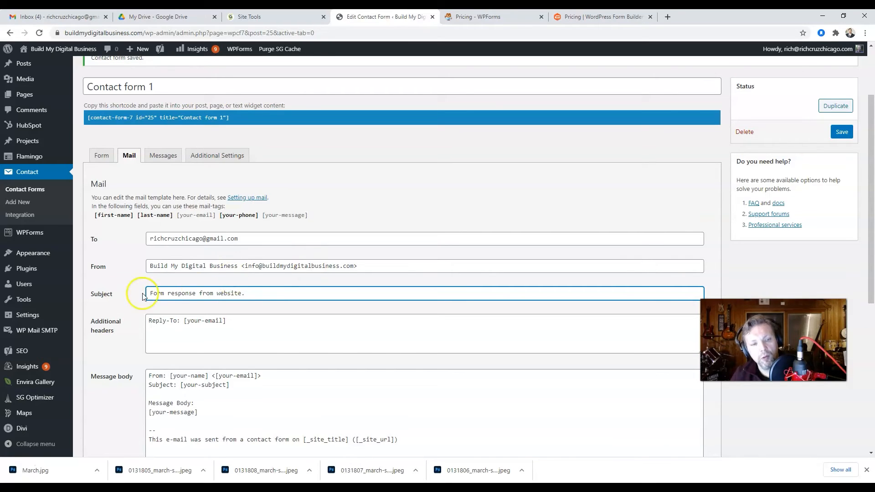
scroll(232, 351, down, 2)
Replace [your-name] in the message body with [first-name] [last-name] and save the mail settings.
click(186, 285)
key(BackSpace)
key(BackSpace)
key(BackSpace)
key(BackSpace)
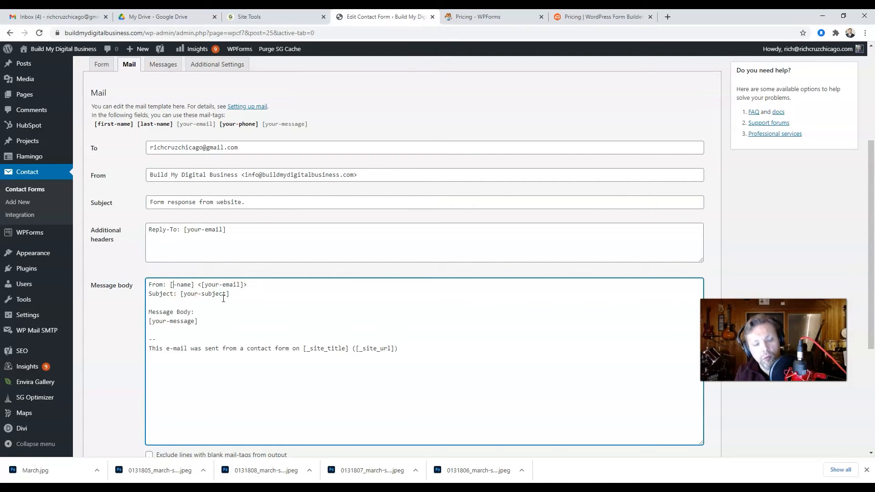
text(first-name] )
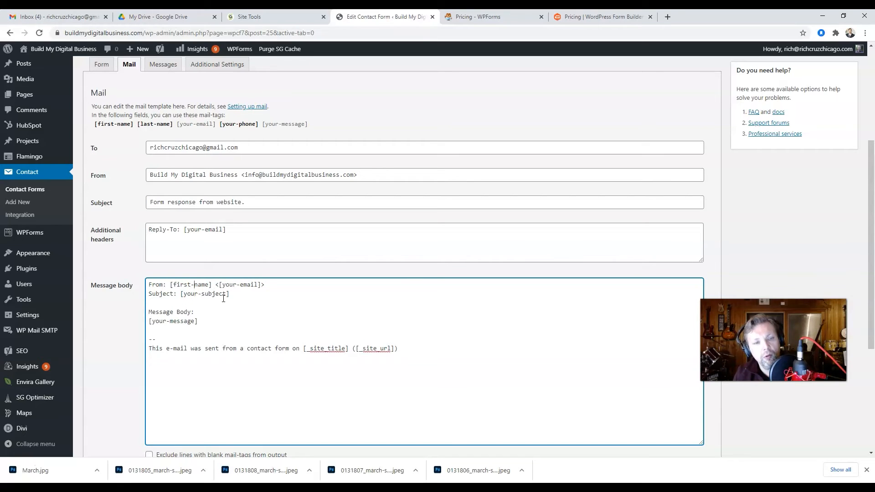
text([las)
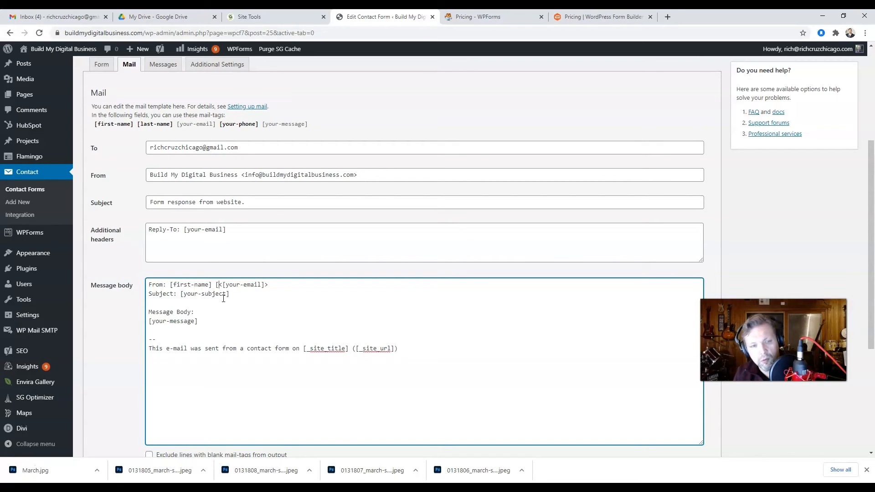
text(t=)
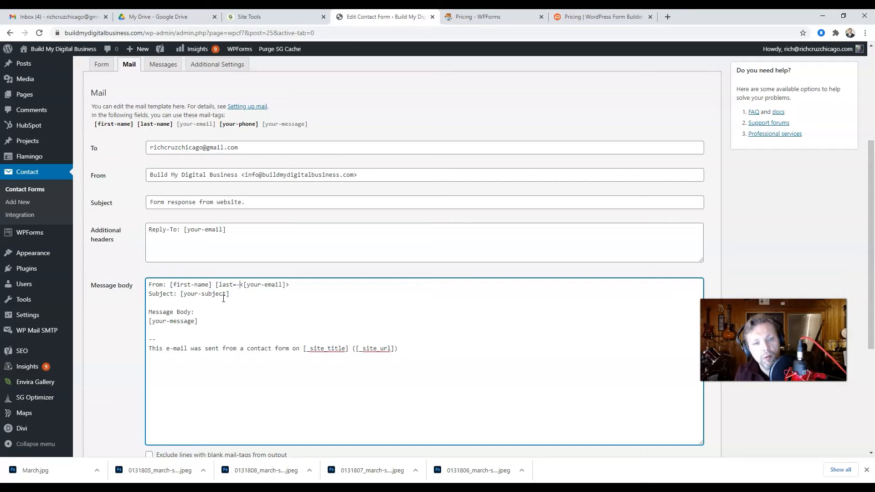
key(BackSpace)
text(-name)
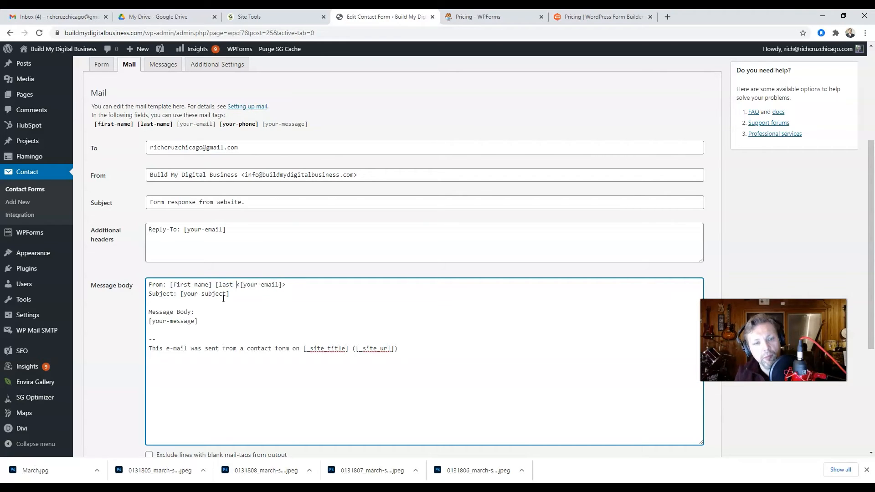
text(0)
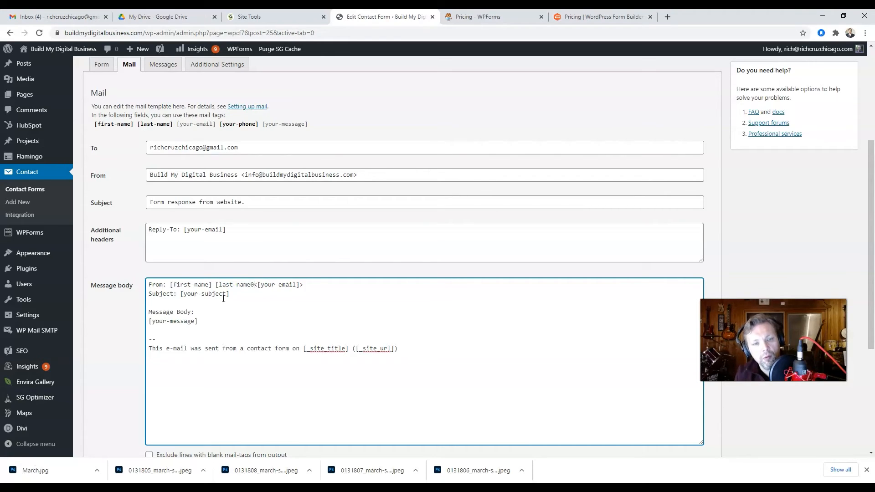
text(])
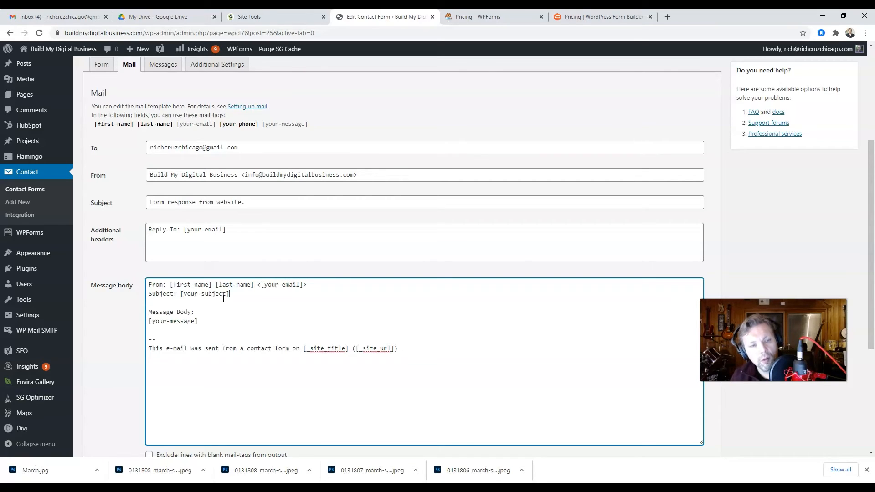
click(16, 466)
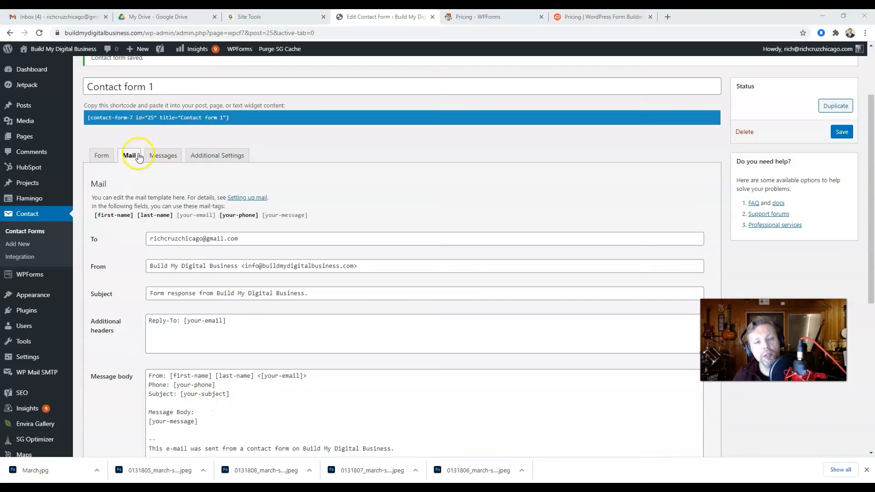
Rename the form to 'Main Contact Form' and save it.
triple_click(168, 89)
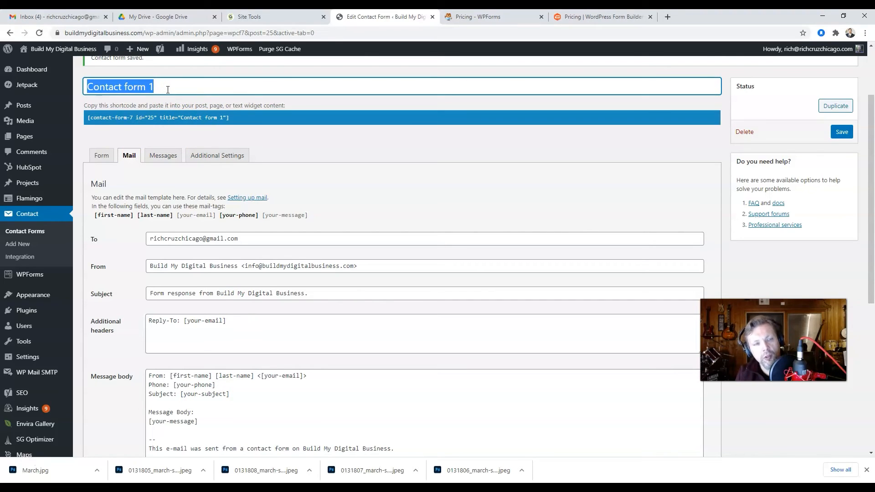
text(Main)
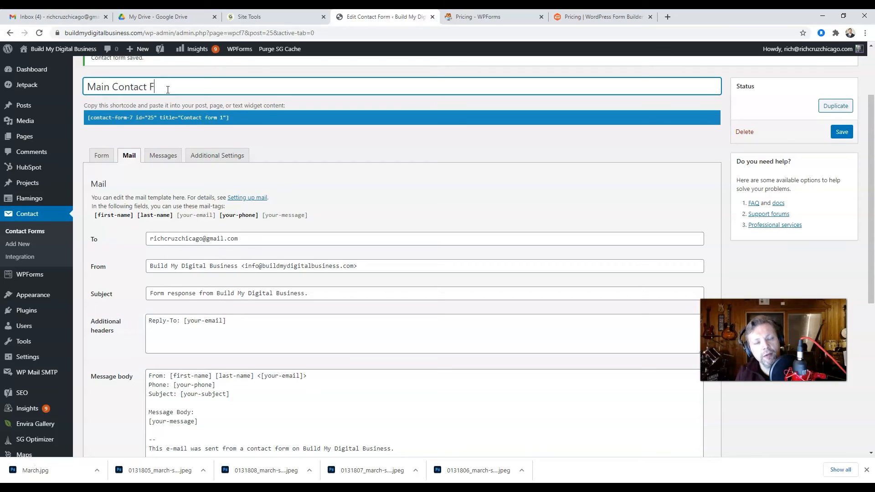
click(842, 131)
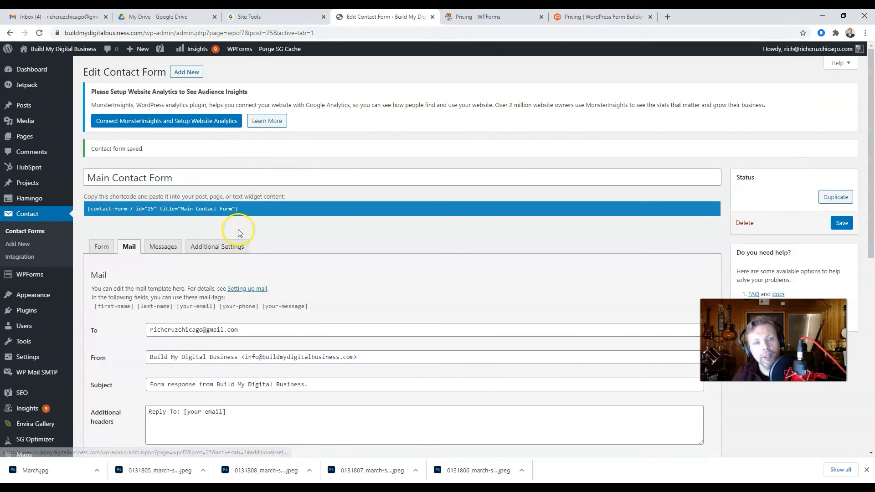
Copy the Main Contact Form shortcode and go to the site's front page.
click(181, 211)
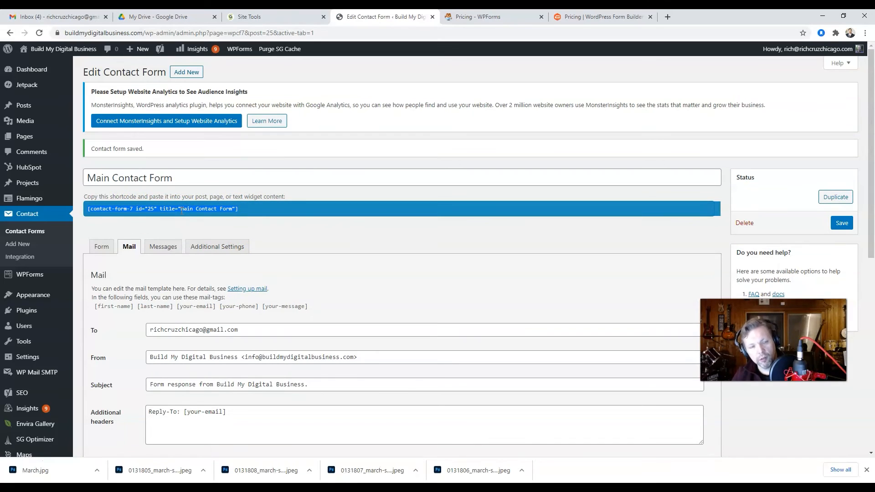
right_click(169, 210)
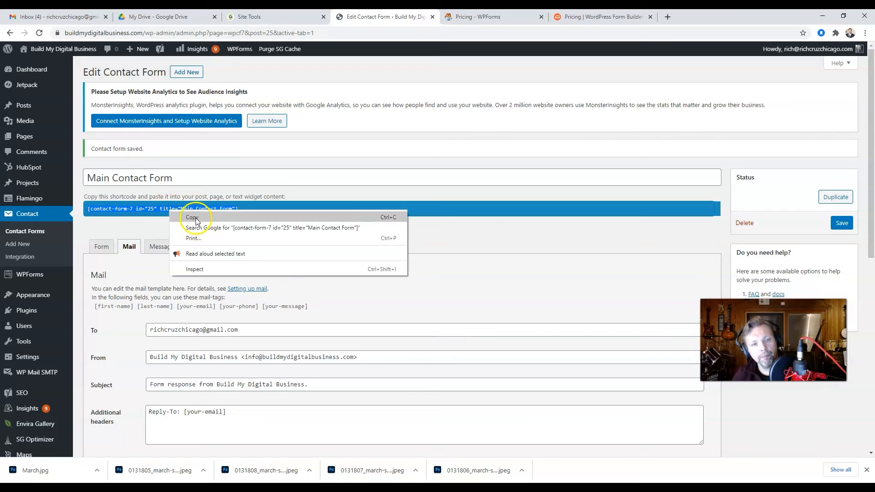
click(196, 217)
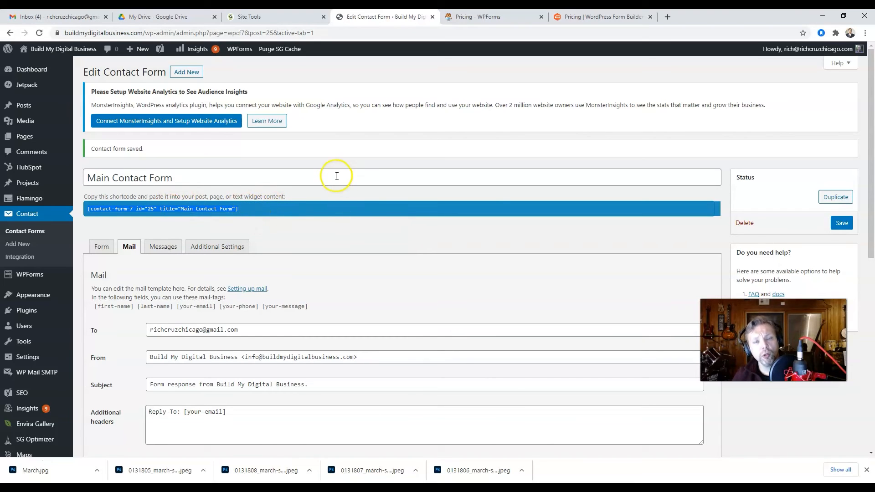
click(76, 50)
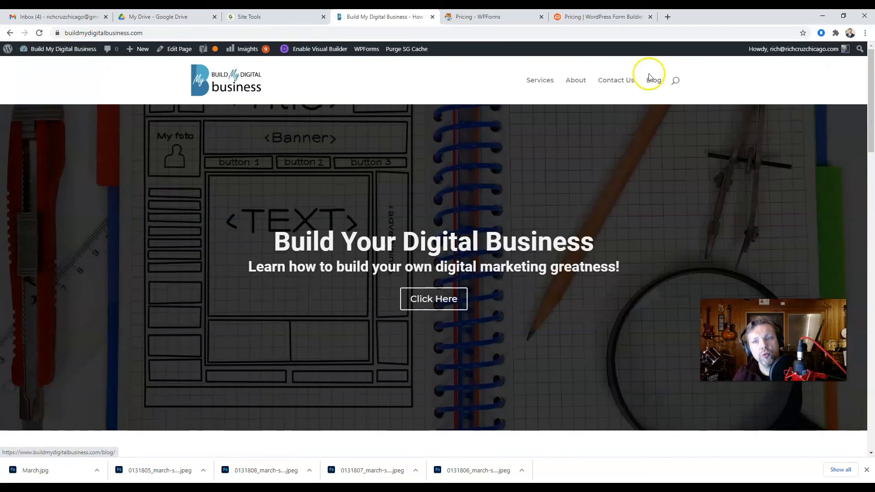
On the Contact Us page in Visual Builder, paste the form shortcode on a new line in the text module.
click(628, 80)
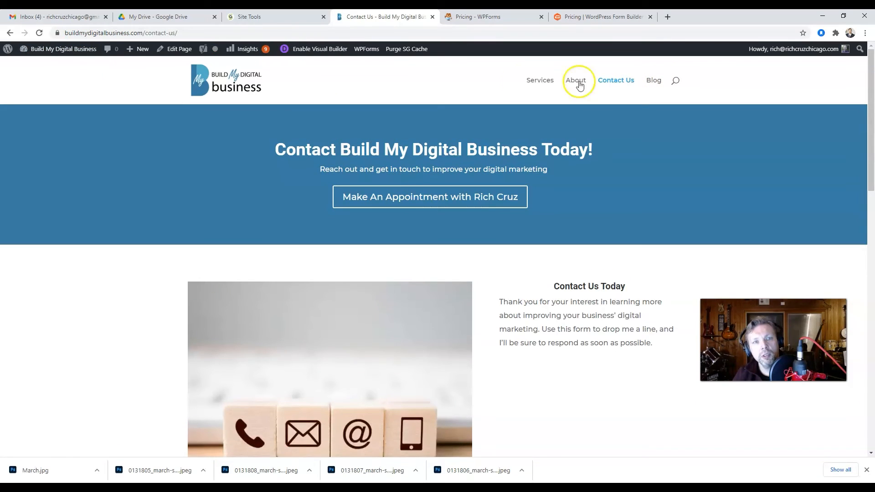
click(306, 49)
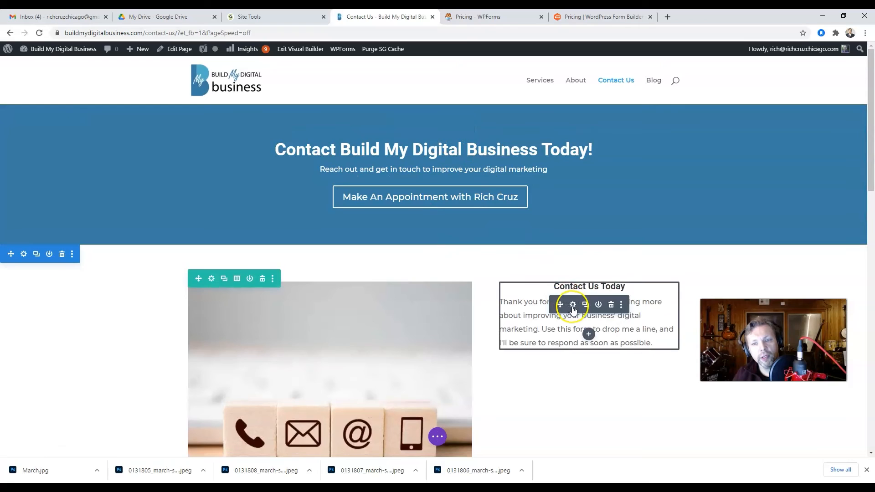
click(572, 304)
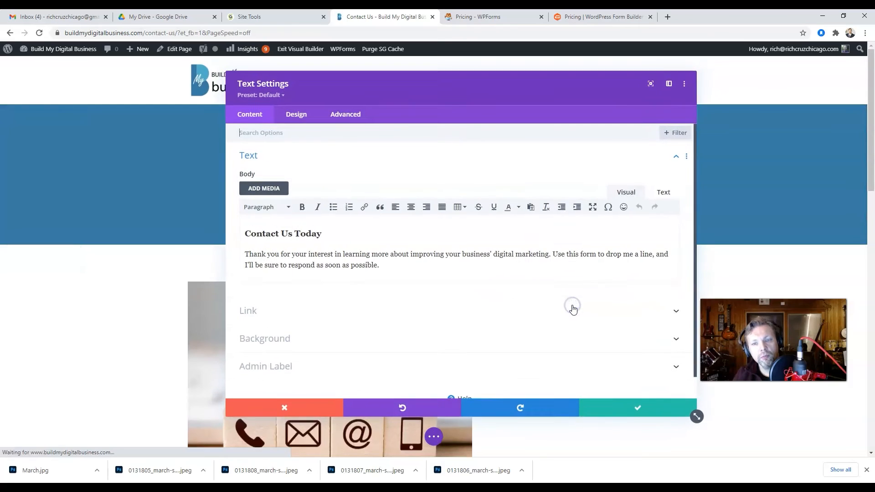
click(391, 265)
key(Return)
key(ctrl+v)
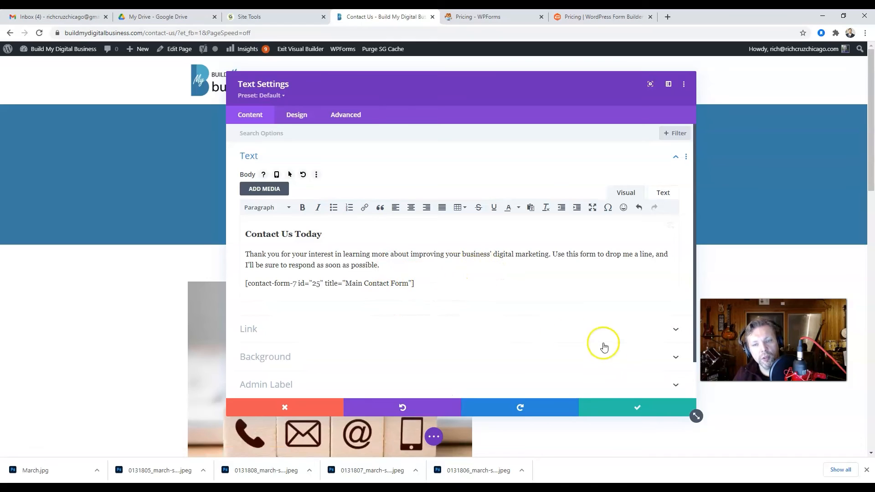
click(605, 408)
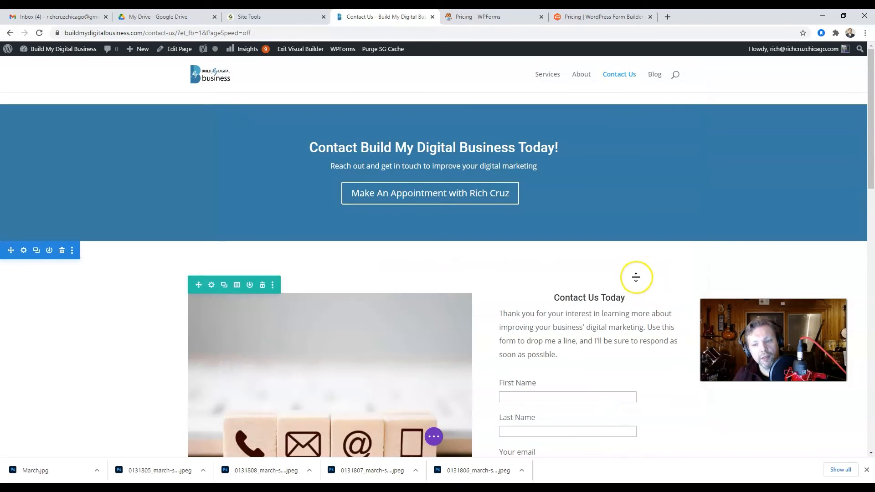
Save the Contact Us page and exit the Visual Builder.
scroll(641, 285, down, 5)
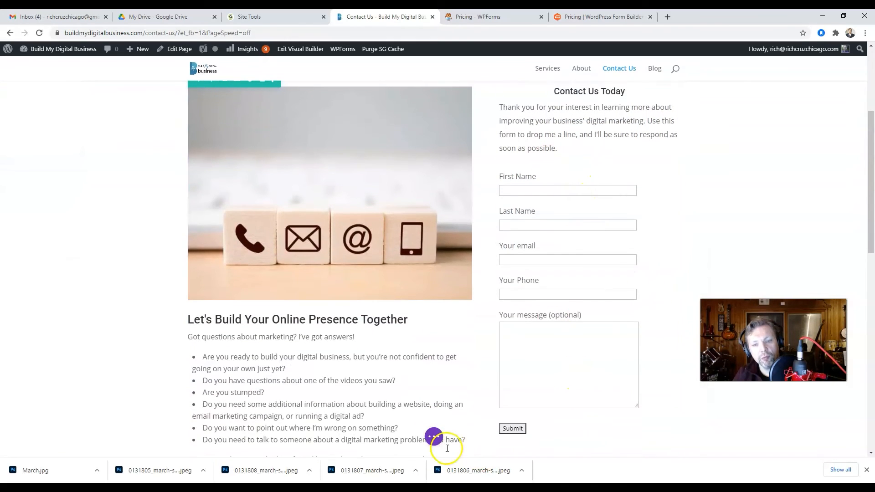
click(433, 437)
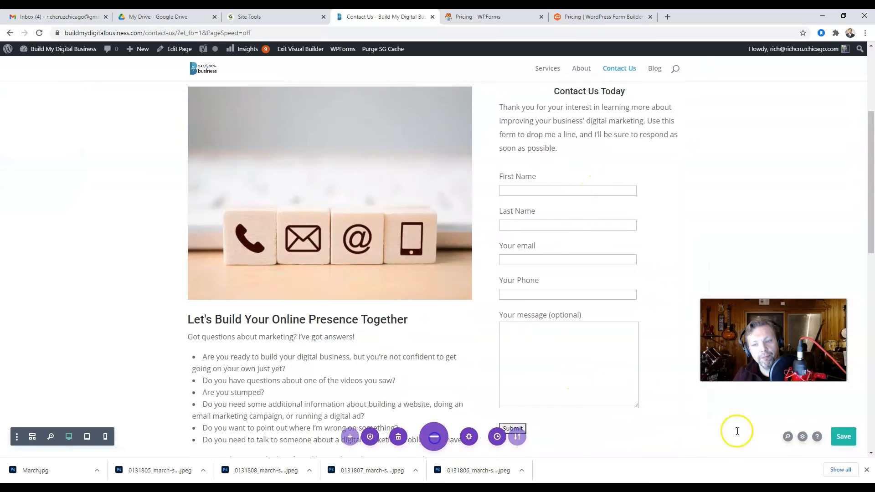
click(830, 442)
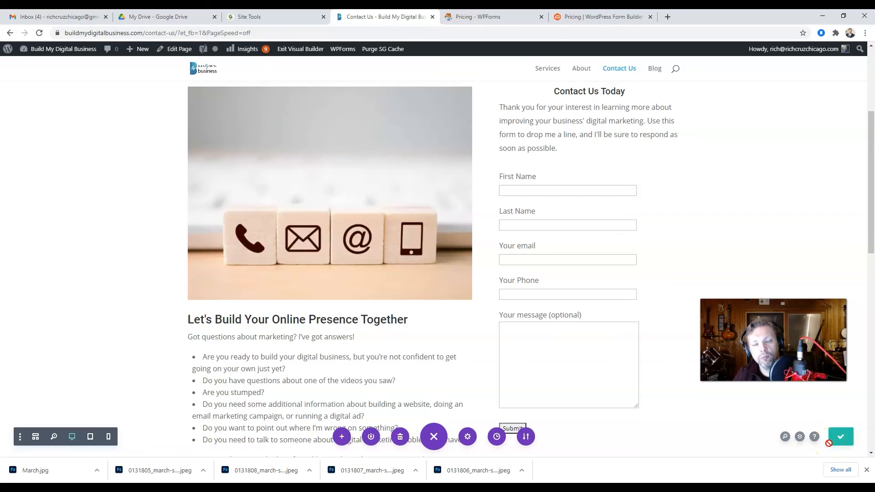
click(557, 191)
click(838, 435)
click(291, 52)
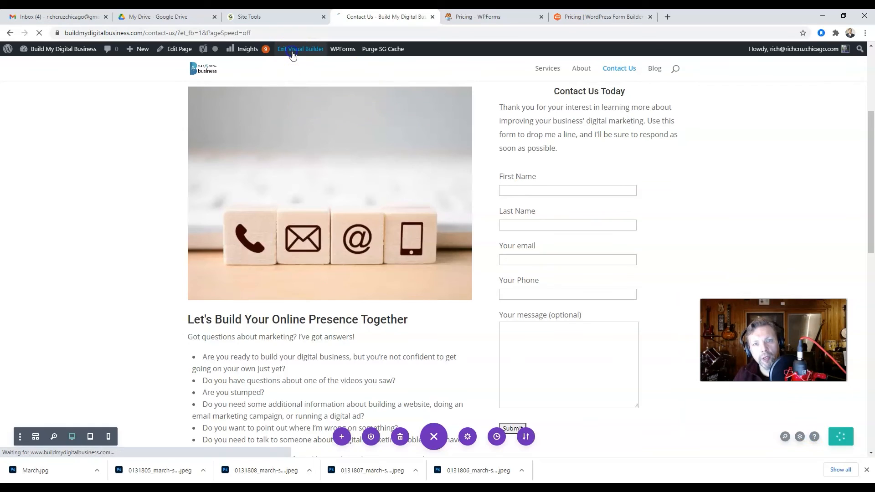
scroll(556, 213, down, 3)
scroll(592, 256, down, 4)
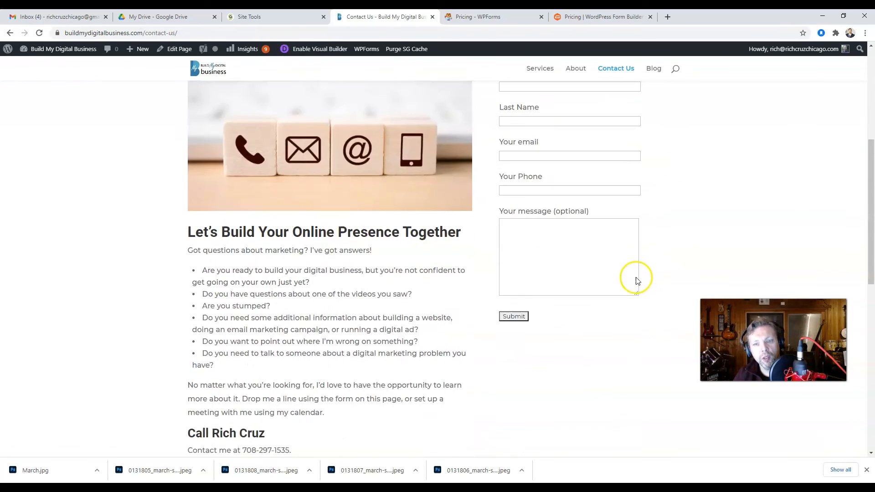
Fill in a first name, email and test message on the Contact Us form and submit it.
scroll(596, 299, up, 3)
click(548, 211)
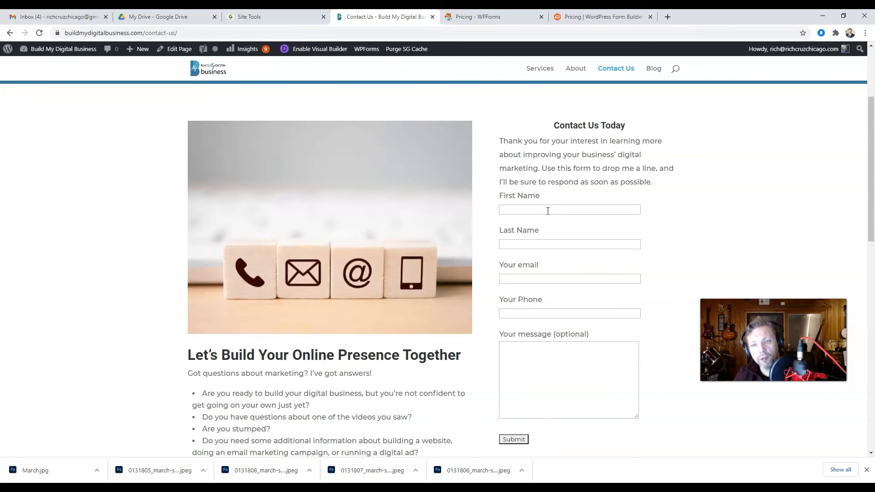
click(547, 211)
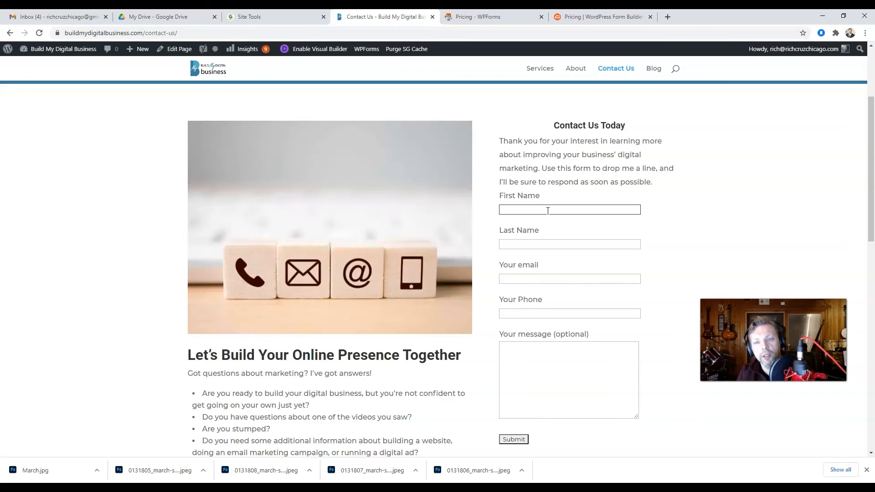
text(Rich)
key(Tab)
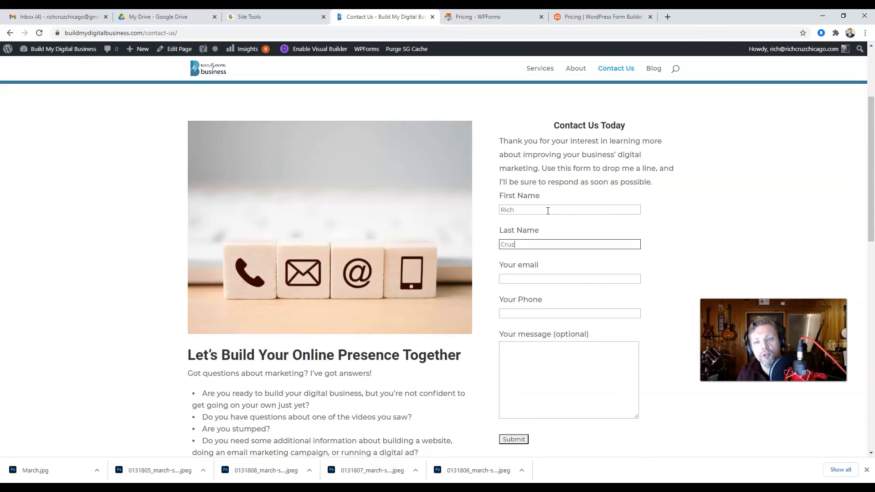
key(Tab)
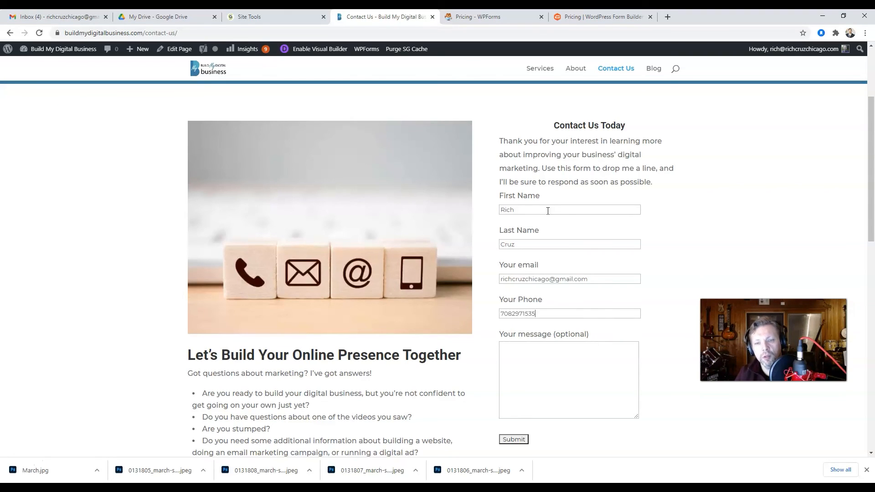
click(540, 358)
text(This is a test)
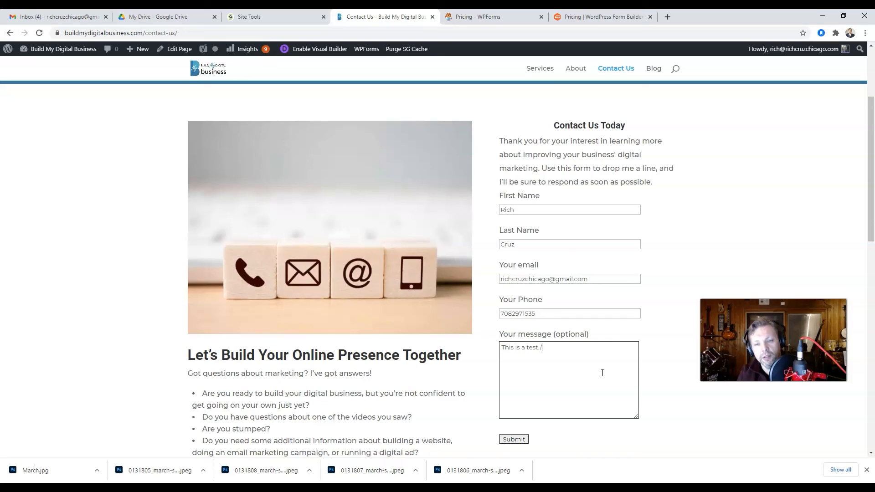
click(515, 439)
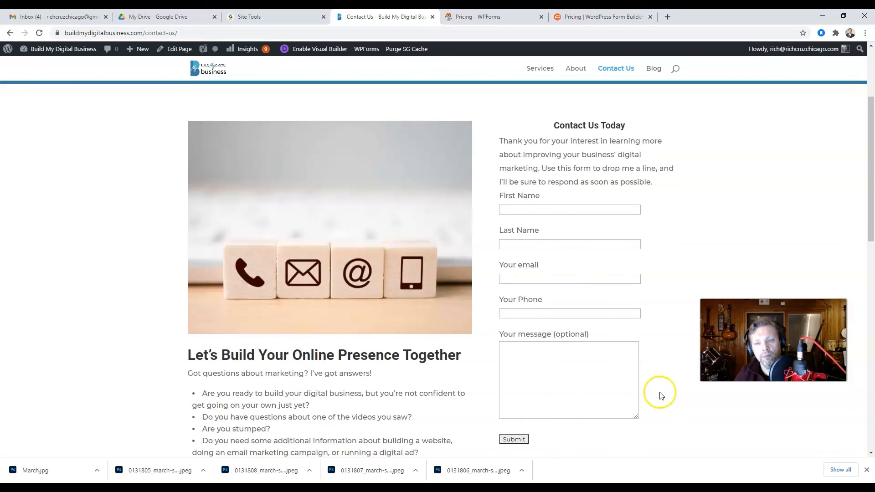
scroll(656, 392, down, 2)
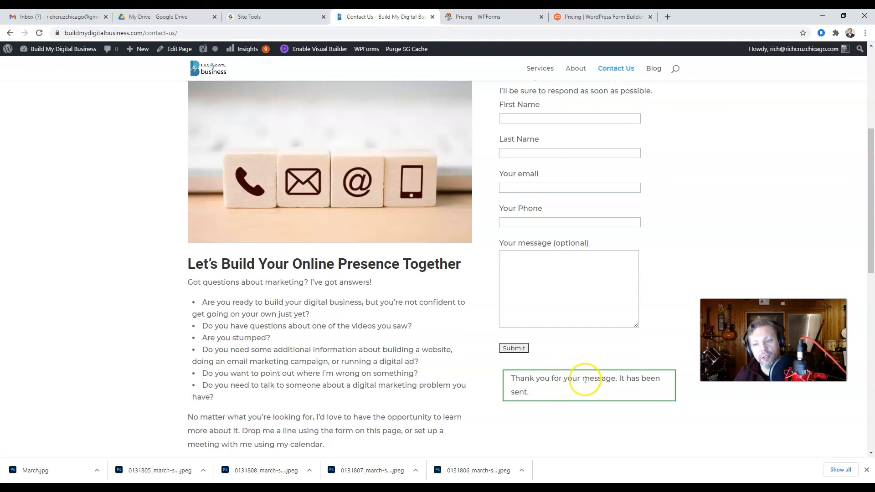
Read the 'Form response from Build My Digital Business.' email in Gmail, then return to Contact Us.
click(53, 16)
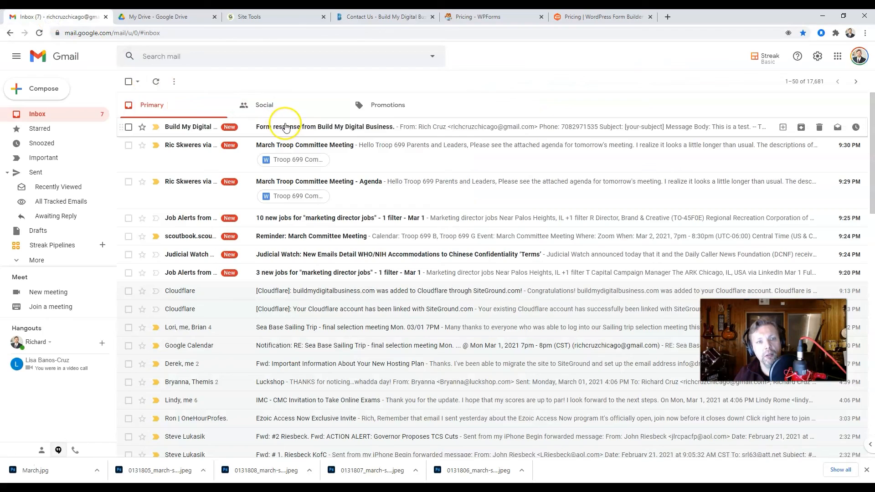
click(284, 127)
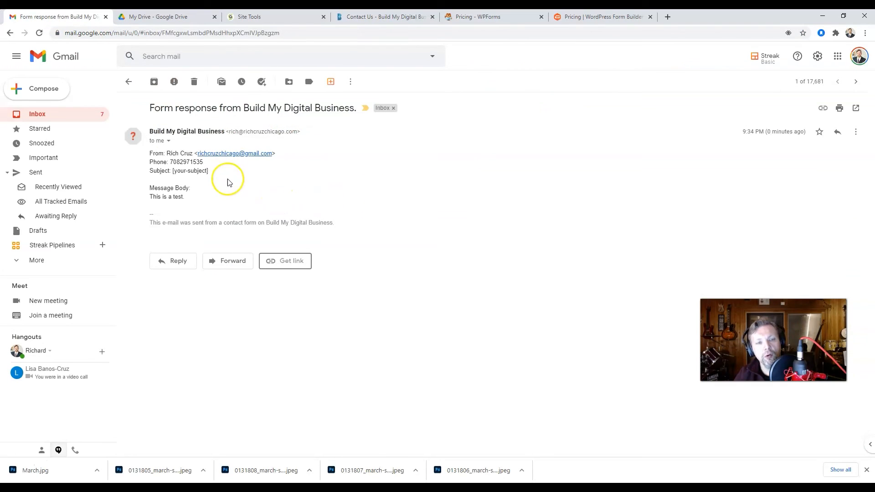
click(404, 18)
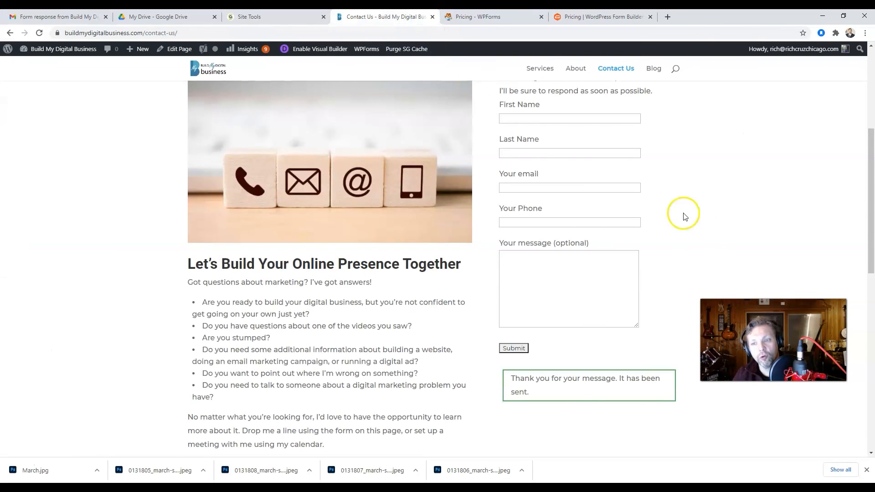
scroll(766, 252, up, 1)
scroll(767, 252, up, 4)
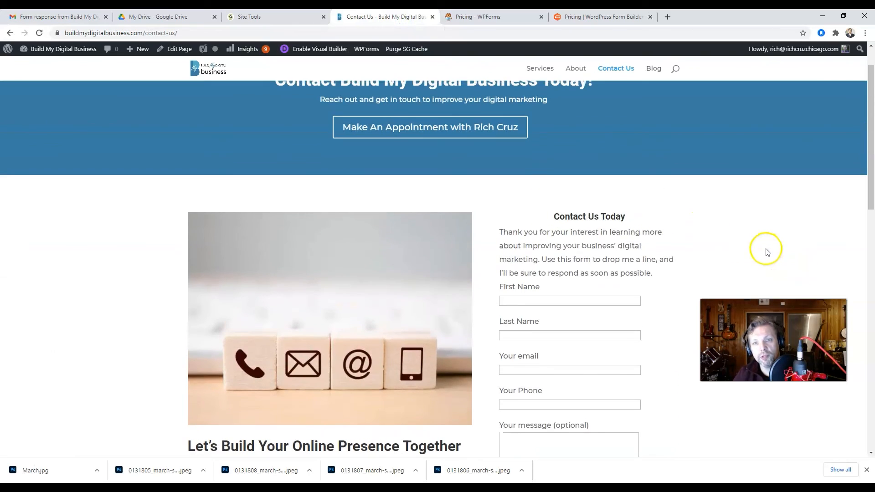